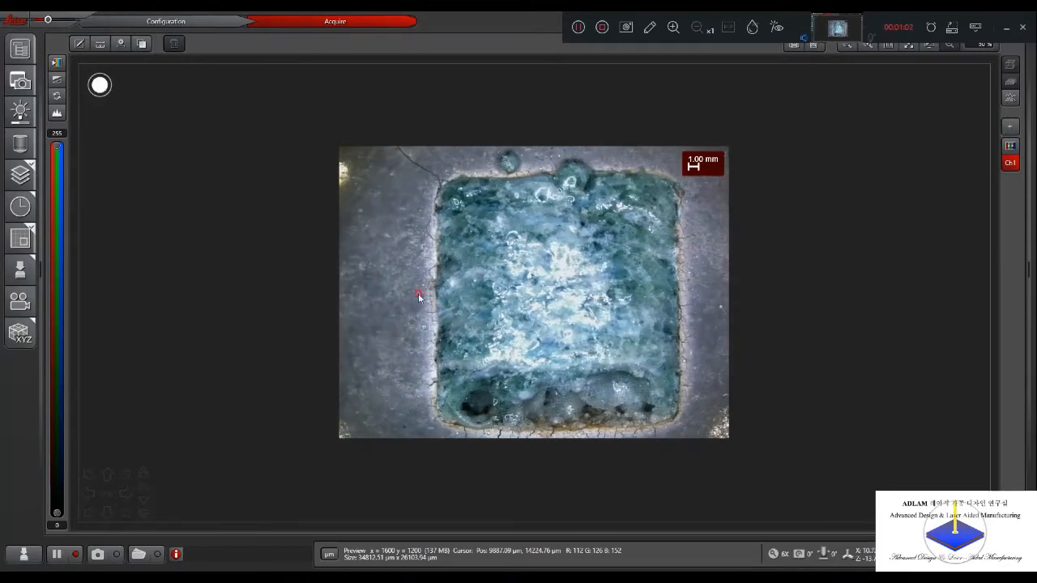
# - Try a lower RL Light intensity of 40 on the specimen and set the intensity to 50
pyautogui.click(16, 80)
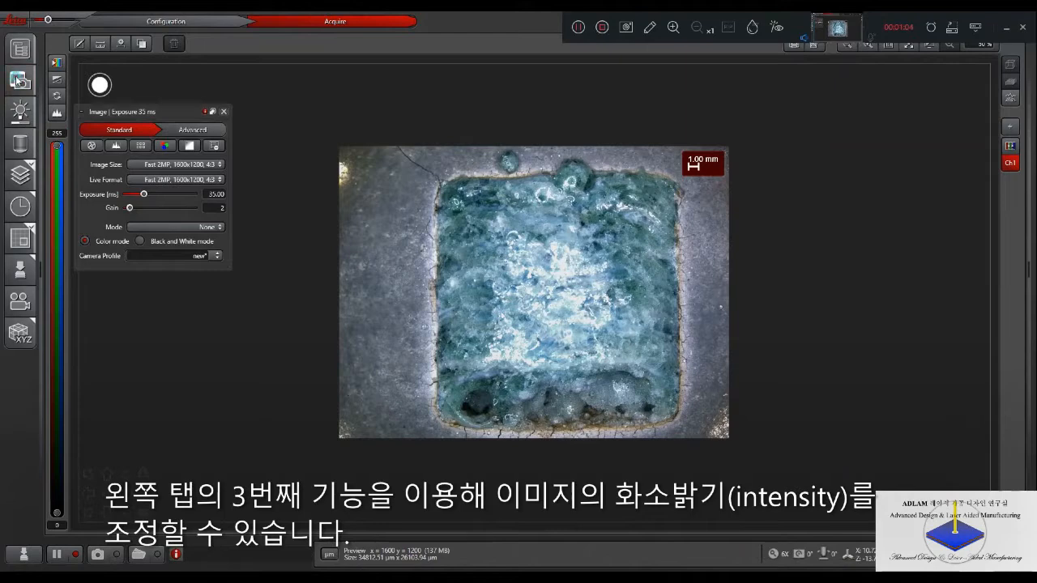
pyautogui.click(17, 79)
pyautogui.click(17, 113)
pyautogui.click(163, 145)
pyautogui.click(160, 144)
pyautogui.click(185, 144)
pyautogui.click(153, 144)
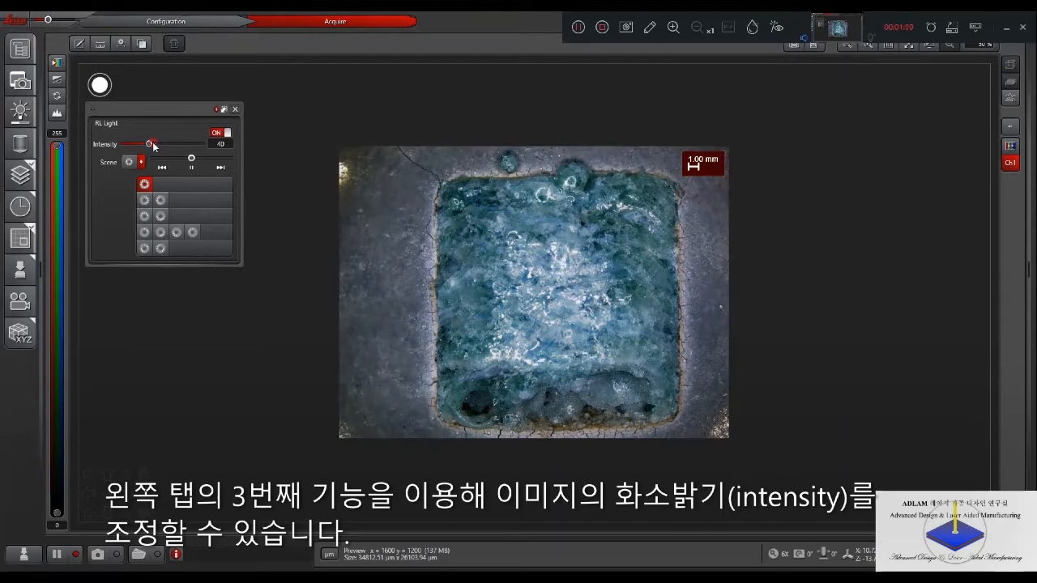
pyautogui.moveTo(155, 145); pyautogui.dragTo(158, 146)
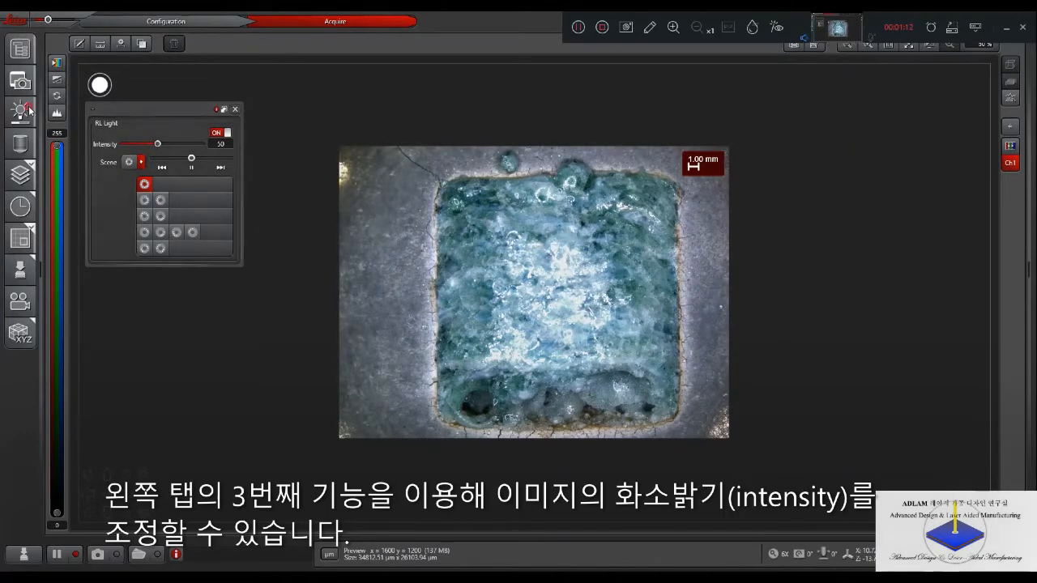
# - Try a camera gain of 1 for the live image and return the gain to 2
pyautogui.click(20, 81)
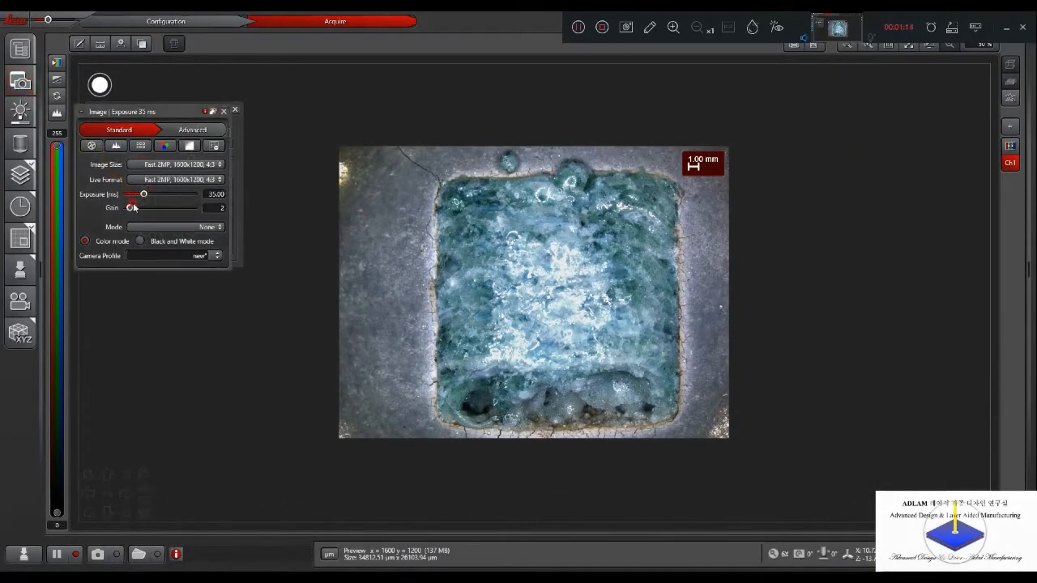
pyautogui.moveTo(134, 207); pyautogui.dragTo(135, 209)
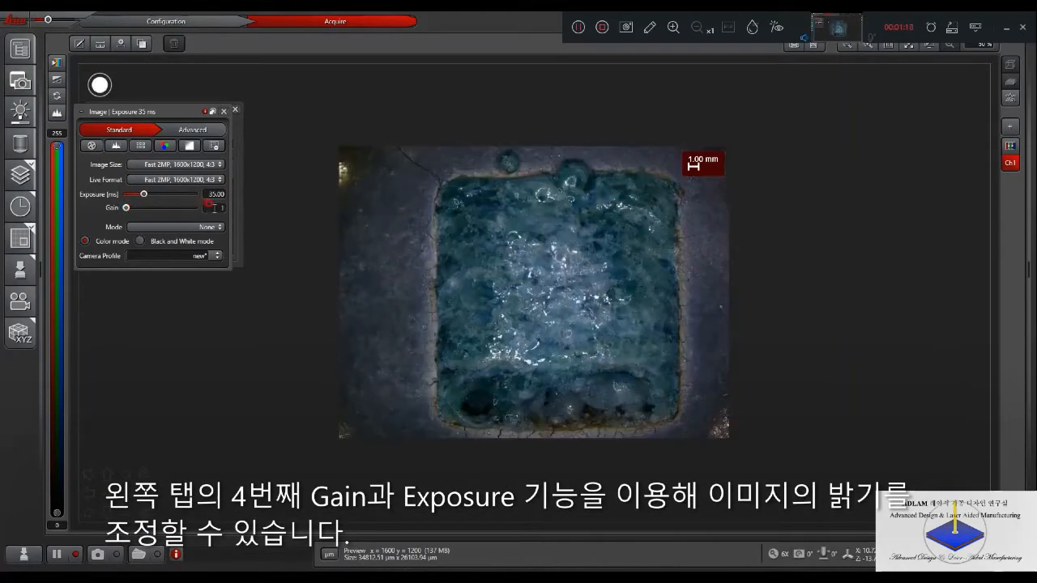
pyautogui.press('Return')
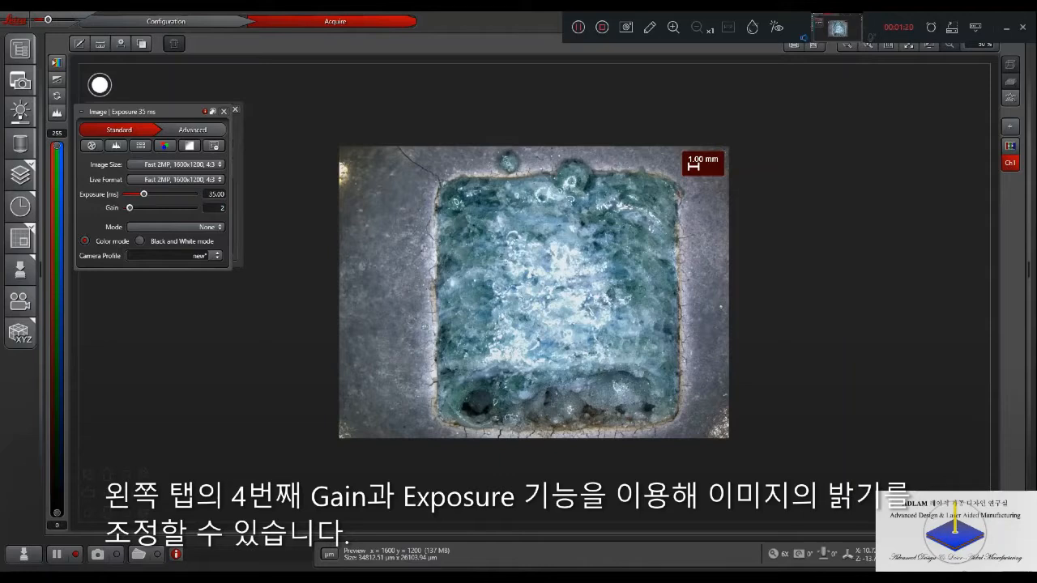
# - Try several camera exposure times, set the exposure to 30 ms, and close the image and light settings
pyautogui.moveTo(143, 195); pyautogui.dragTo(139, 198)
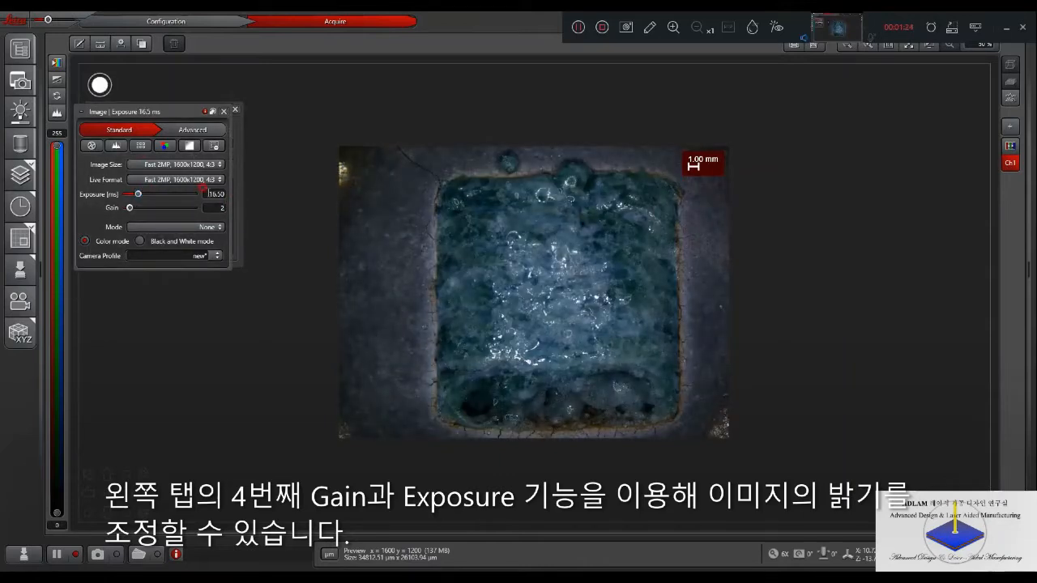
pyautogui.press('Return')
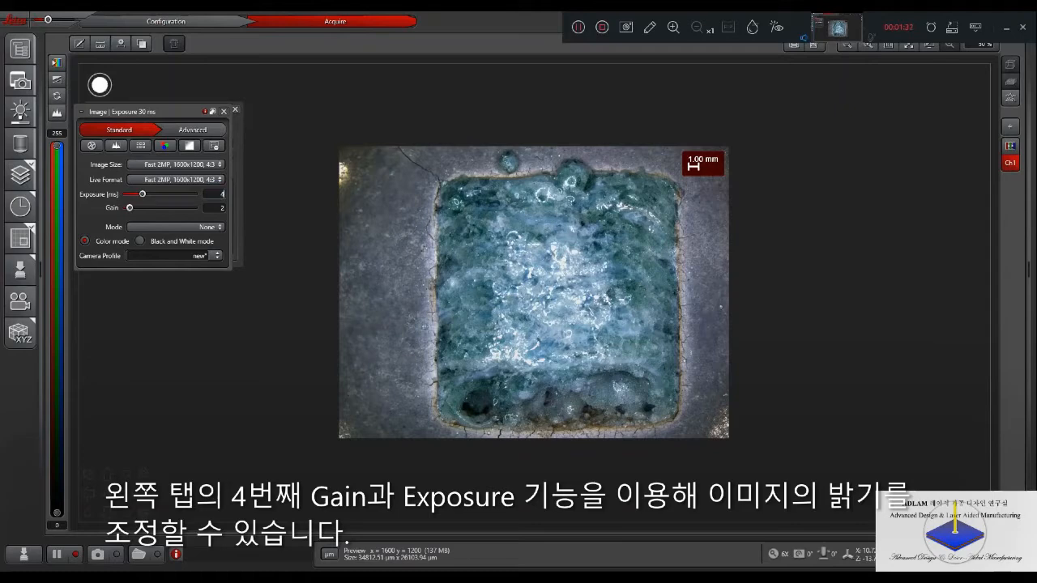
pyautogui.click(100, 84)
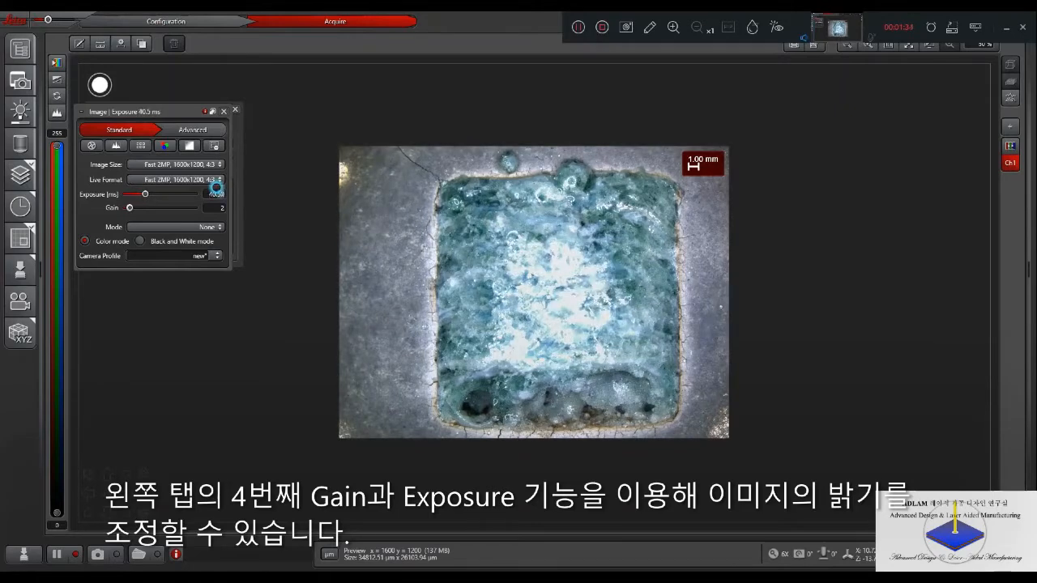
pyautogui.write('35')
pyautogui.press('Return')
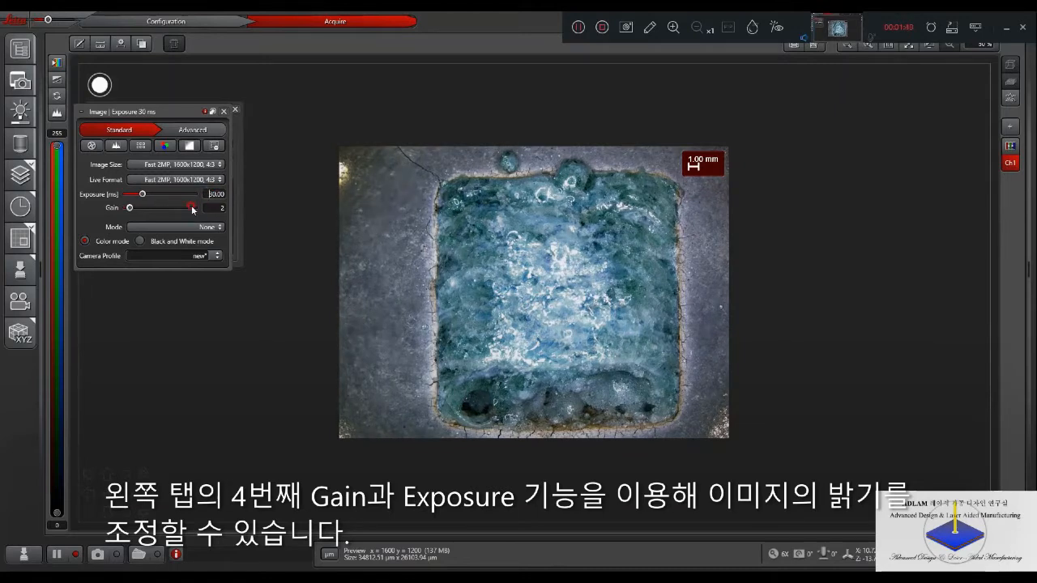
pyautogui.moveTo(18, 180)
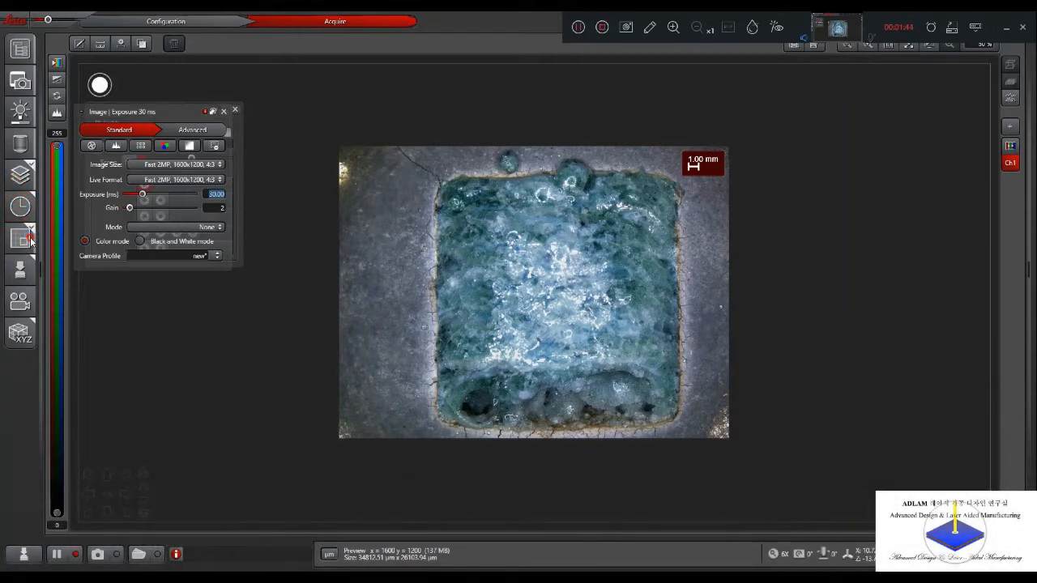
pyautogui.click(233, 112)
pyautogui.click(230, 111)
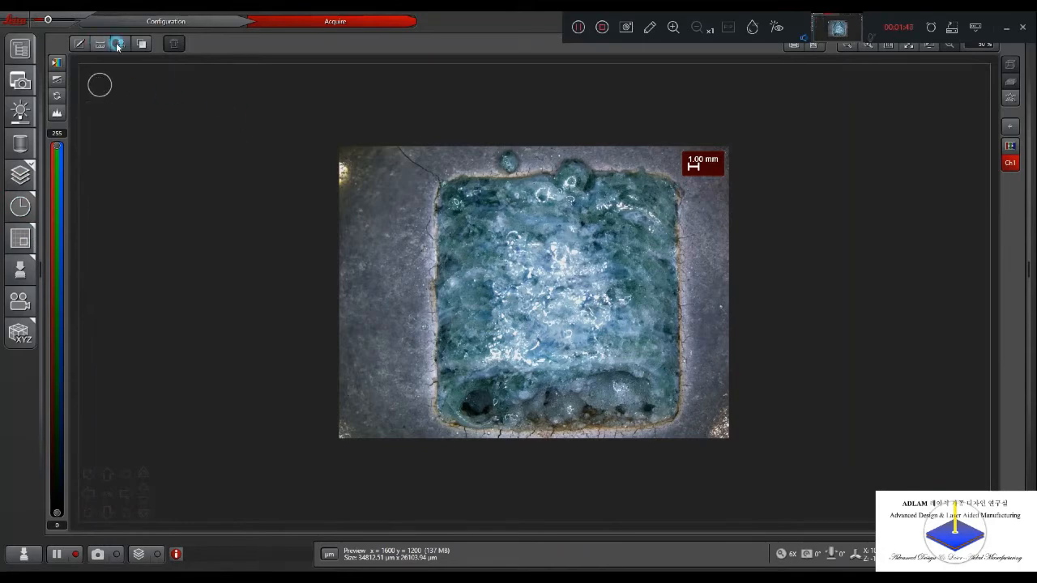
# - Measure the square pocket's width, part of its vertical edge and a diagonal inside it with two-point lines
pyautogui.click(117, 45)
pyautogui.click(140, 79)
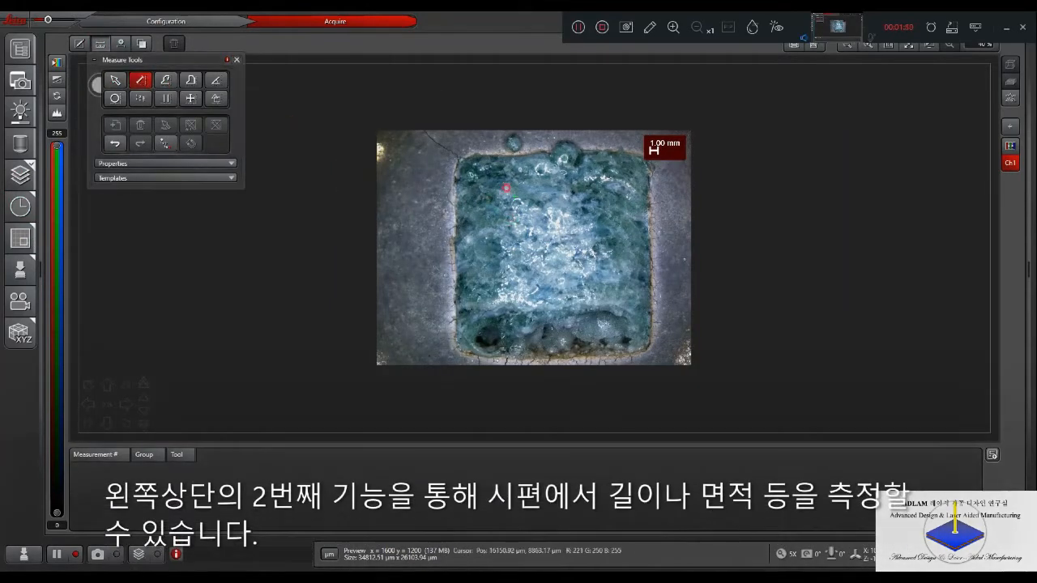
pyautogui.moveTo(456, 174)
pyautogui.mouseDown()
pyautogui.moveTo(650, 175)
pyautogui.moveTo(650, 307)
pyautogui.mouseUp()
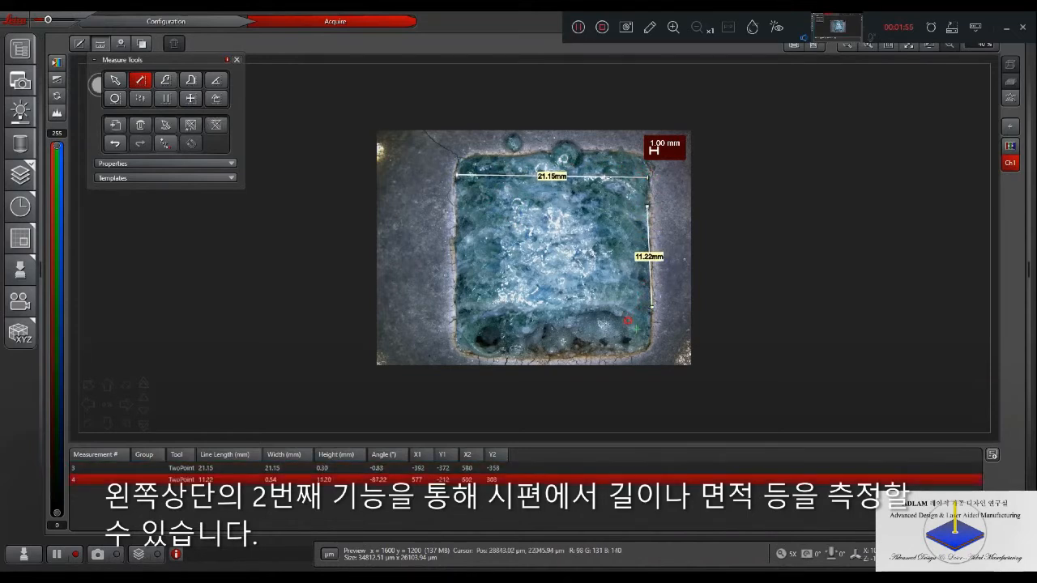
pyautogui.moveTo(553, 320); pyautogui.dragTo(515, 265)
# - Measure a polygonal area across the pocket's side edge and delete that measurement
pyautogui.click(191, 83)
pyautogui.moveTo(480, 228)
pyautogui.mouseDown()
pyautogui.moveTo(460, 225)
pyautogui.moveTo(438, 245)
pyautogui.moveTo(456, 270)
pyautogui.moveTo(492, 257)
pyautogui.moveTo(501, 236)
pyautogui.moveTo(481, 228)
pyautogui.mouseUp()
pyautogui.click(115, 79)
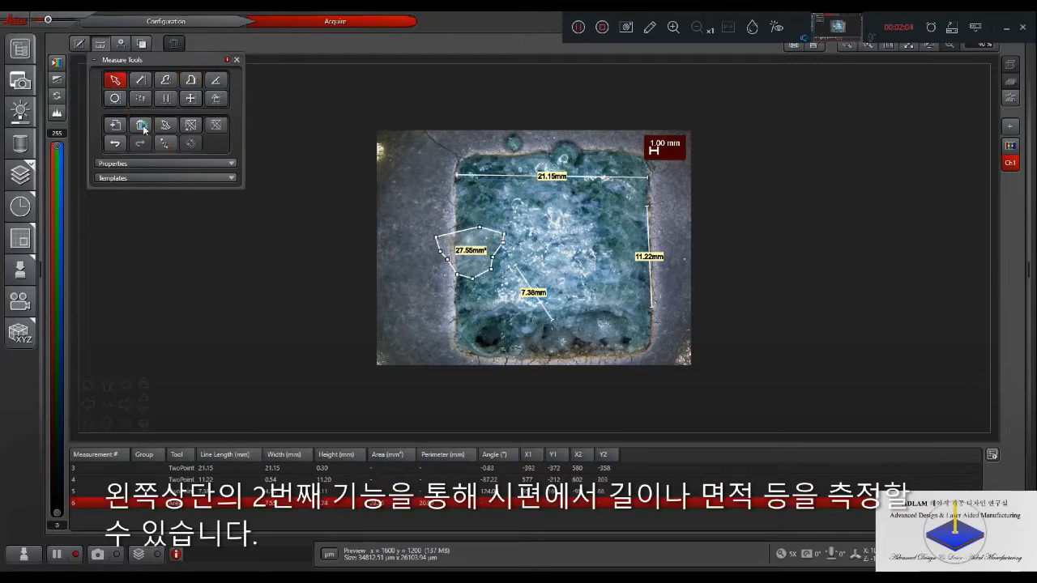
pyautogui.click(143, 127)
# - Measure a segment line across the grey margin beside the pocket and delete it
pyautogui.click(165, 80)
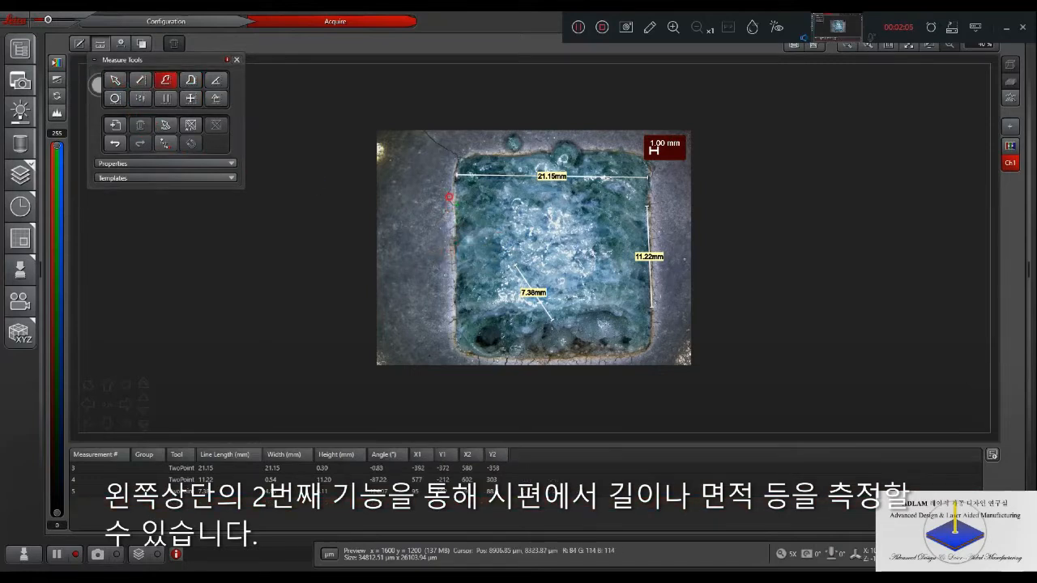
pyautogui.click(449, 196)
pyautogui.click(389, 197)
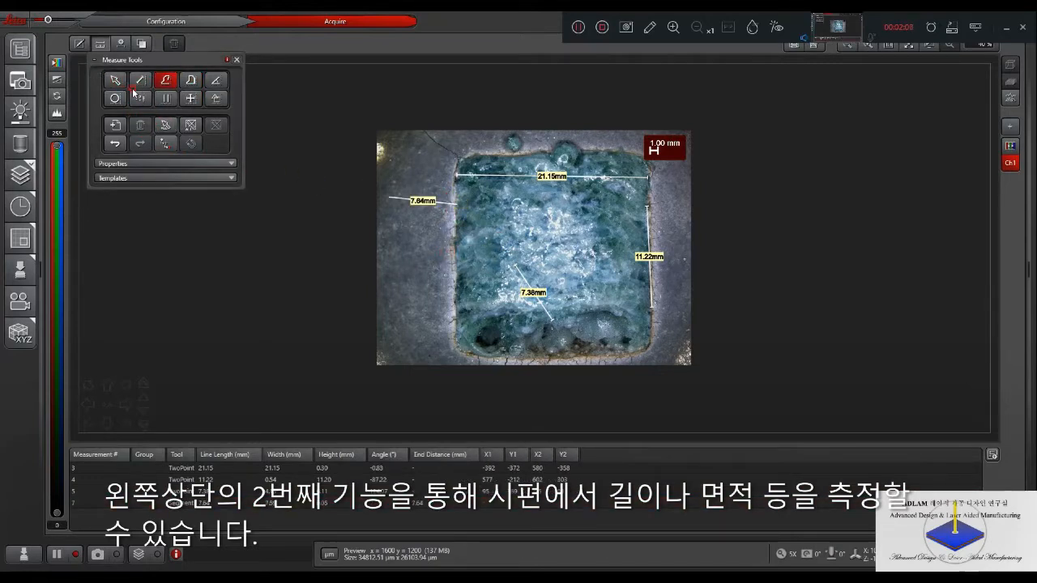
pyautogui.click(123, 81)
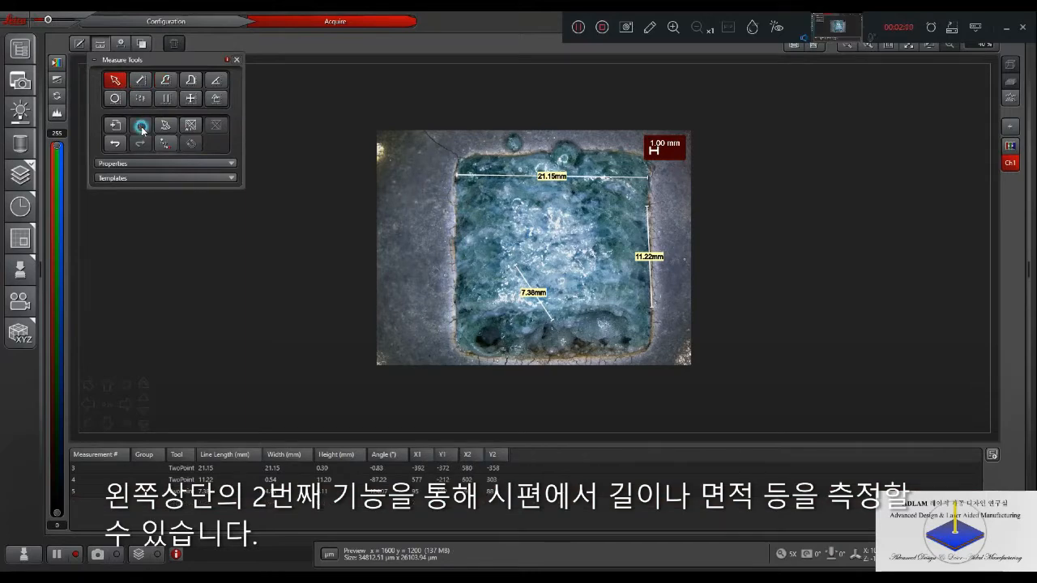
pyautogui.click(166, 82)
pyautogui.scroll(2, 515, 134)
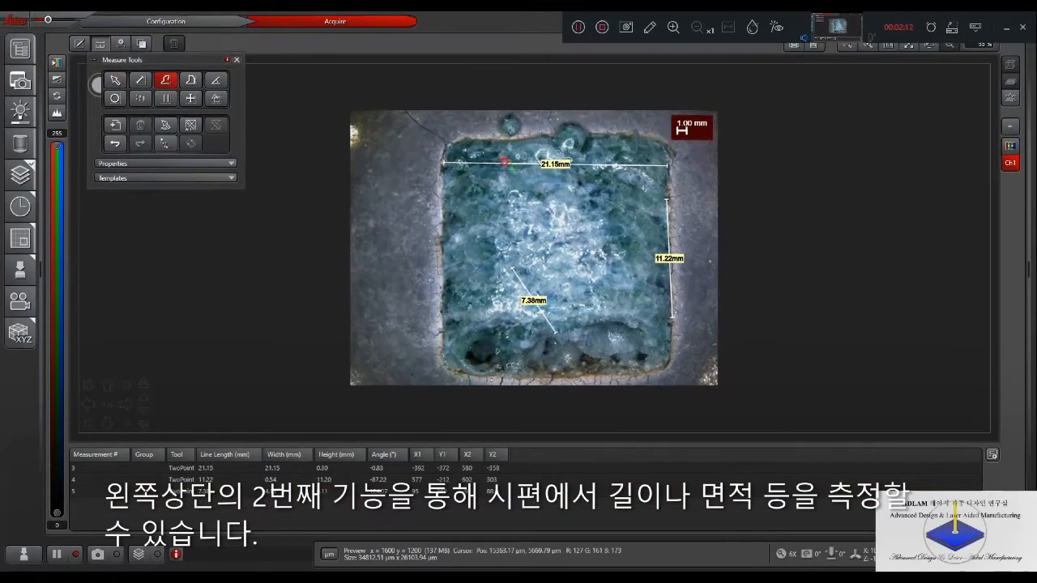
pyautogui.scroll(3, 506, 162)
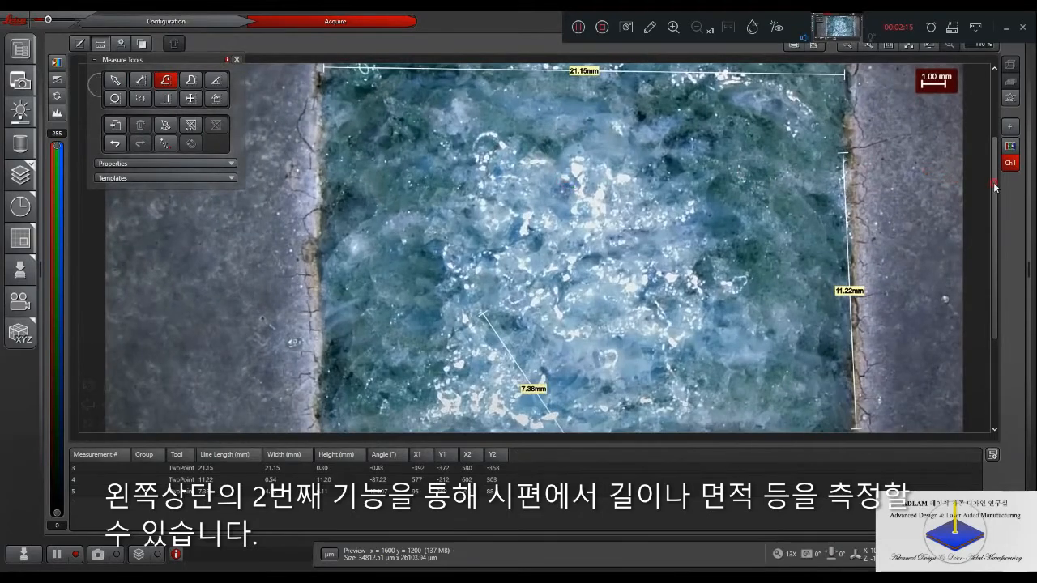
pyautogui.moveTo(995, 188); pyautogui.dragTo(995, 123)
pyautogui.click(469, 85)
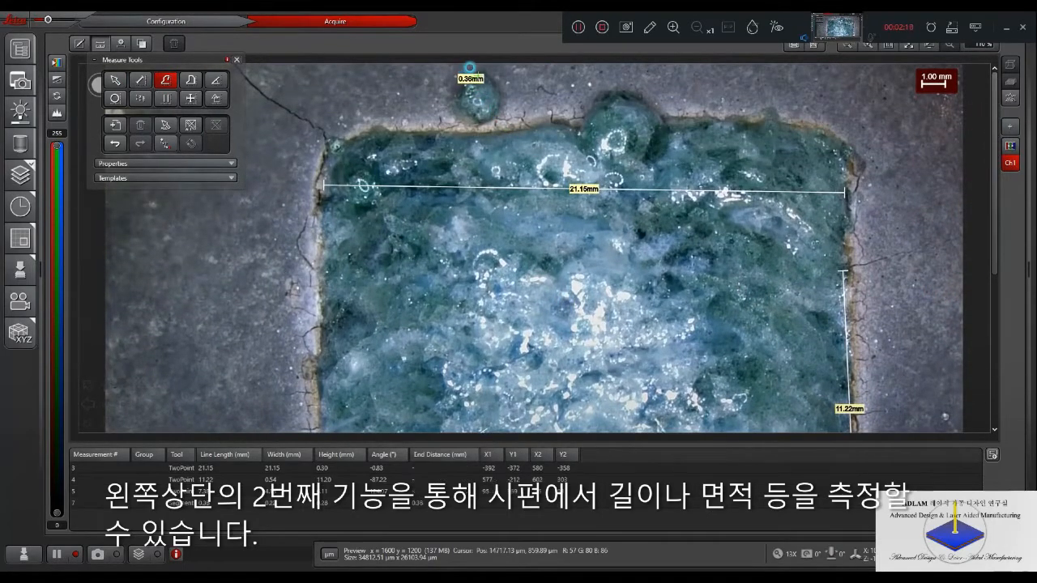
pyautogui.moveTo(494, 89)
pyautogui.mouseDown()
pyautogui.moveTo(488, 118)
pyautogui.moveTo(473, 122)
pyautogui.moveTo(458, 98)
pyautogui.mouseUp()
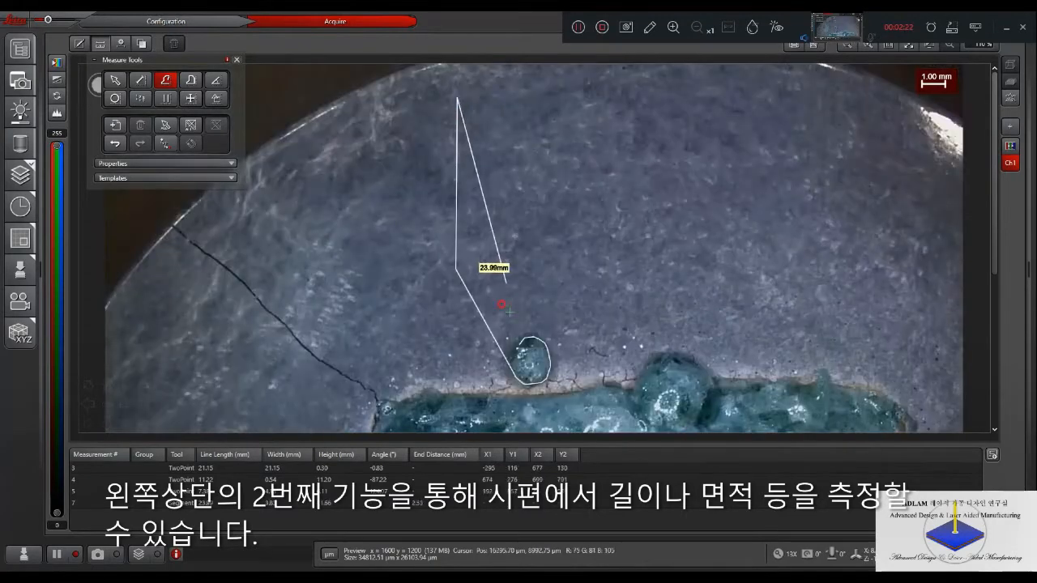
pyautogui.click(518, 343)
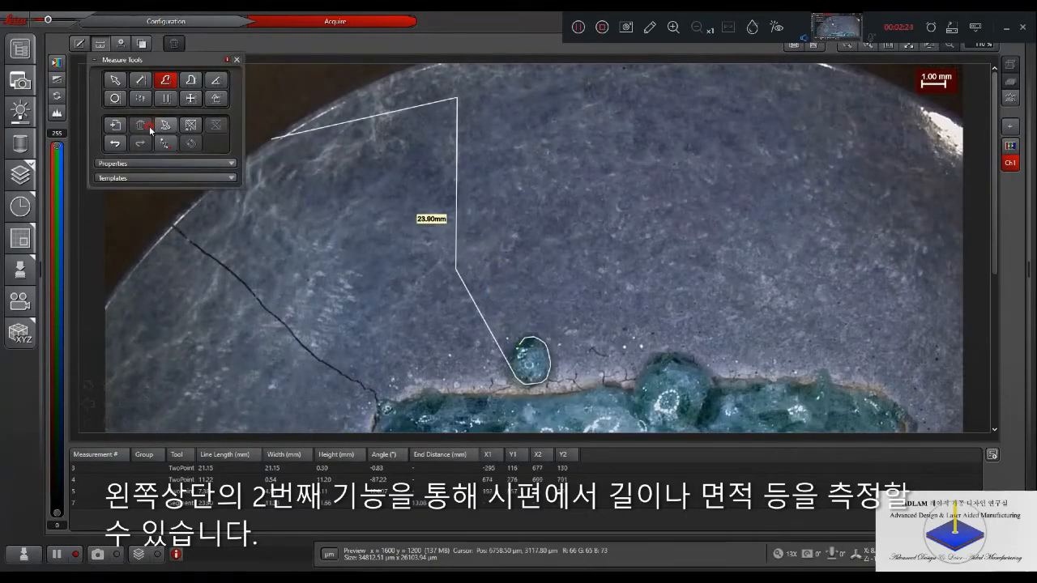
pyautogui.click(117, 85)
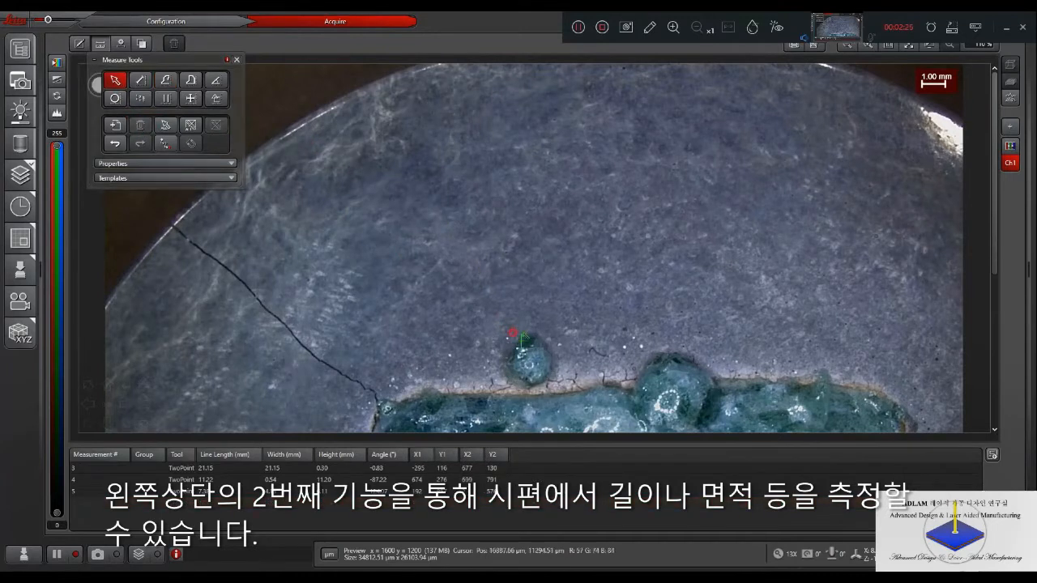
# - Measure the outline length of the small round bubble above the pocket by tracing it with a segment line
pyautogui.click(167, 81)
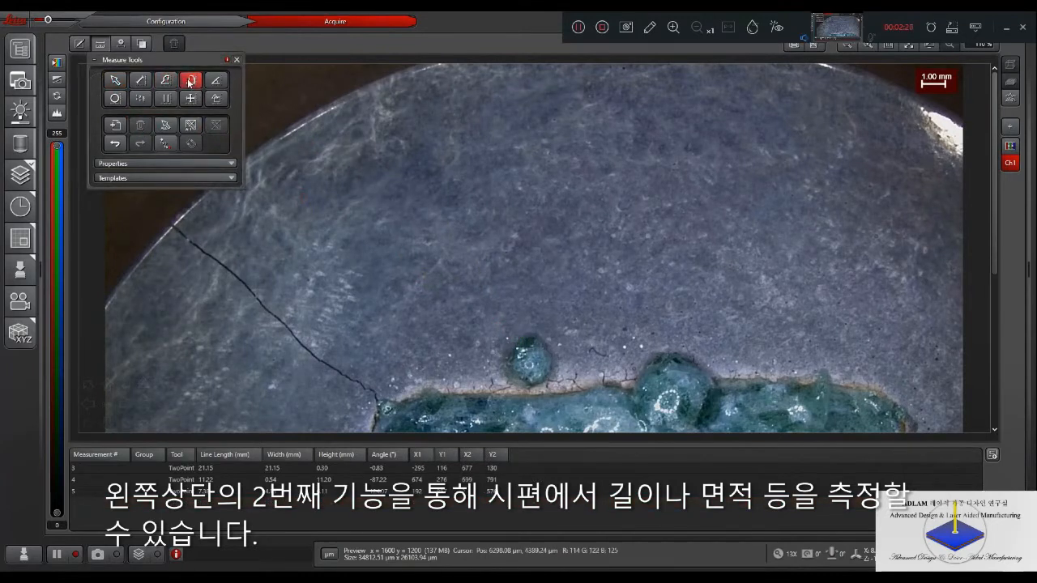
pyautogui.moveTo(515, 349)
pyautogui.mouseDown()
pyautogui.moveTo(548, 345)
pyautogui.moveTo(545, 380)
pyautogui.moveTo(525, 387)
pyautogui.moveTo(506, 375)
pyautogui.moveTo(498, 348)
pyautogui.moveTo(513, 337)
pyautogui.mouseUp()
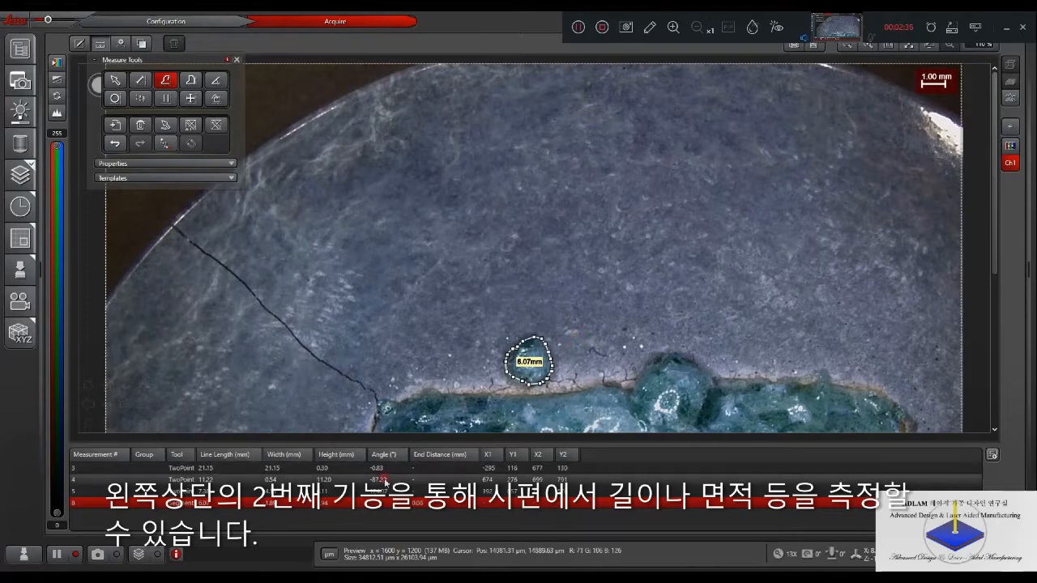
pyautogui.scroll(-5, 372, 244)
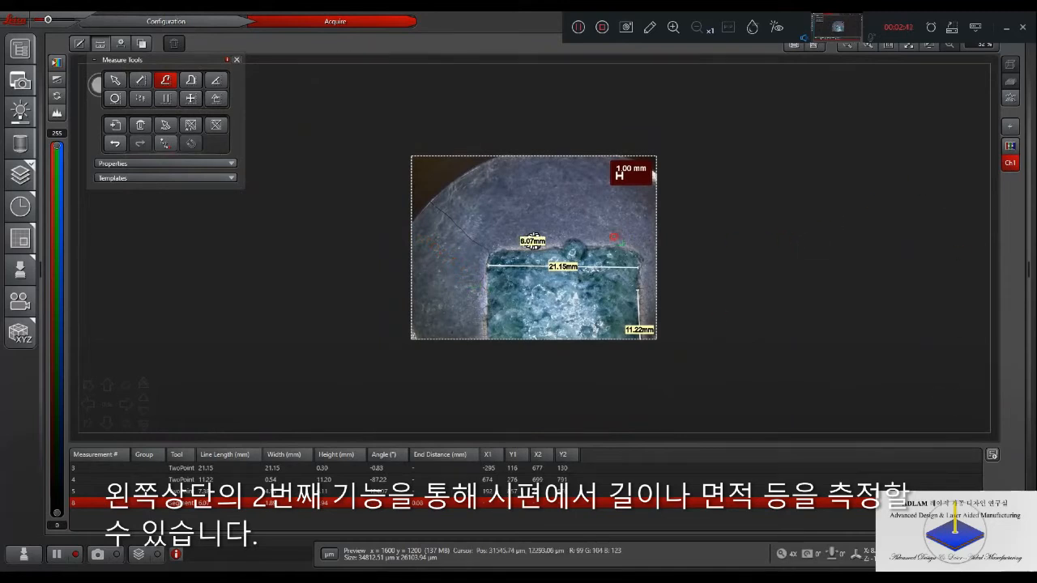
pyautogui.moveTo(532, 241); pyautogui.dragTo(517, 166)
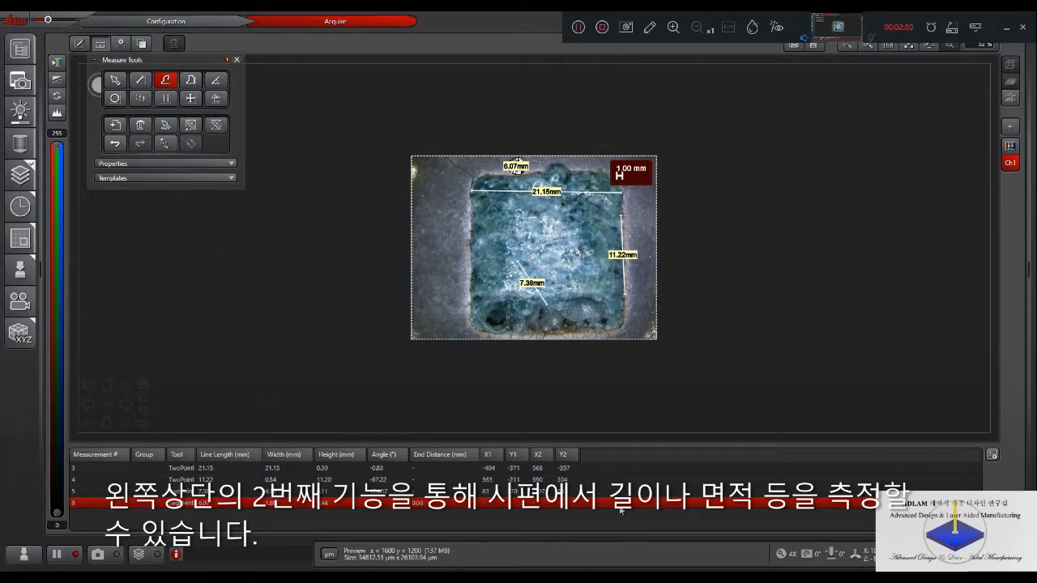
# - Delete all measurements from the specimen image and close the measuring tools
pyautogui.click(534, 469)
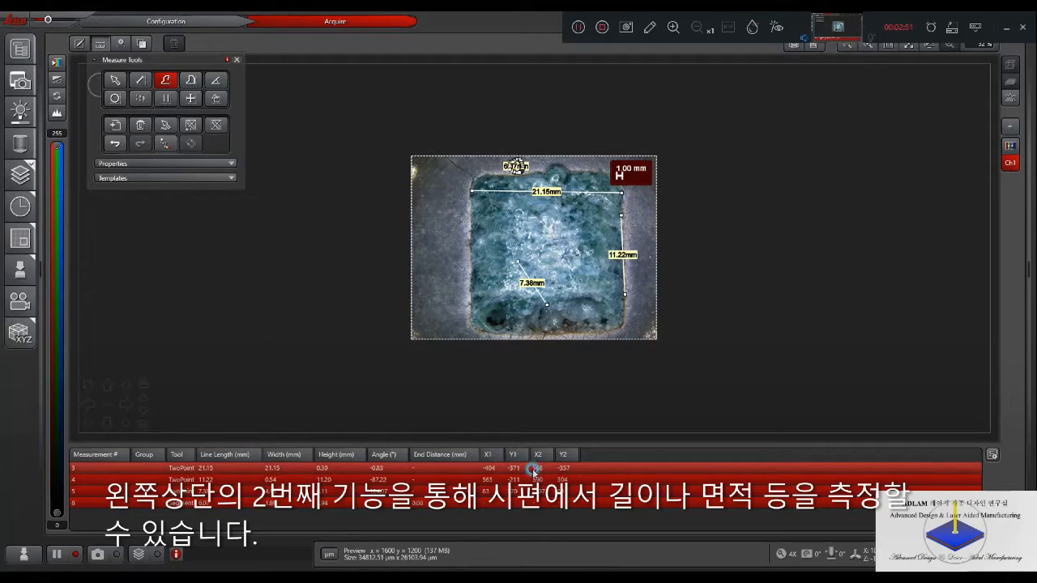
pyautogui.click(140, 125)
pyautogui.click(235, 60)
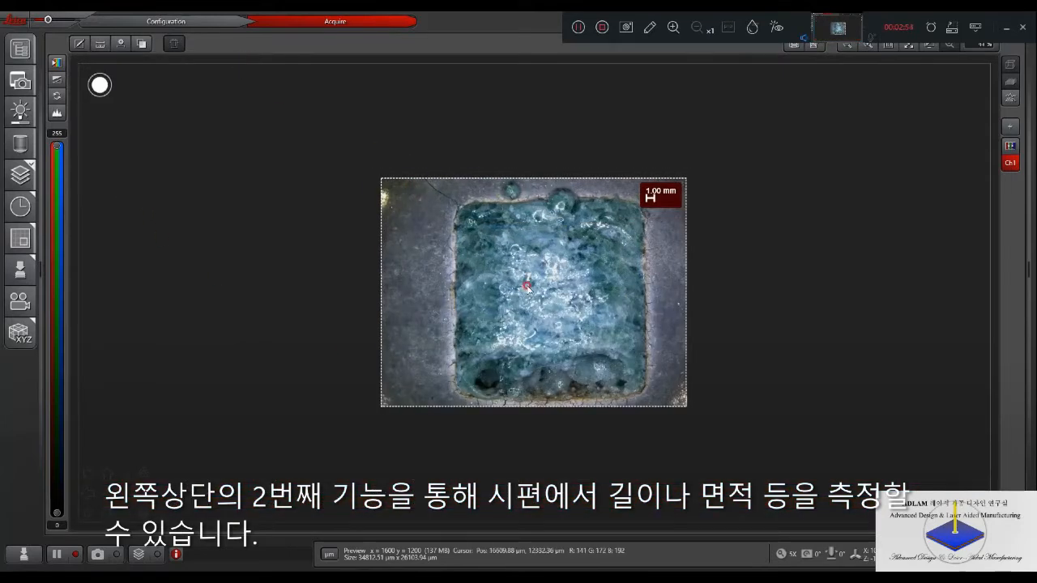
# - Clear the existing Z-Stack range, raise the focus and set the Begin position at about -1366 µm
pyautogui.click(20, 174)
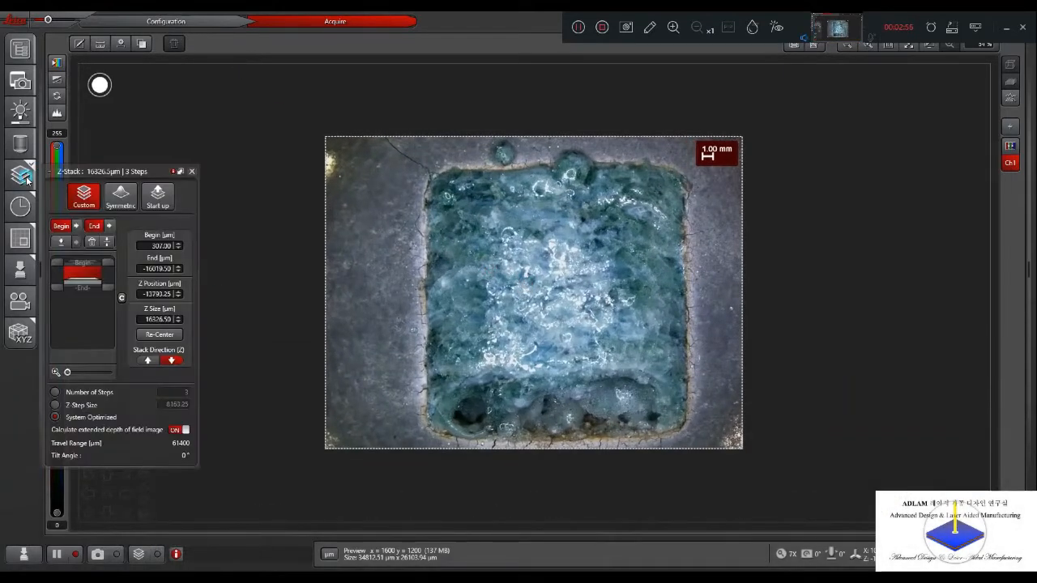
pyautogui.click(90, 243)
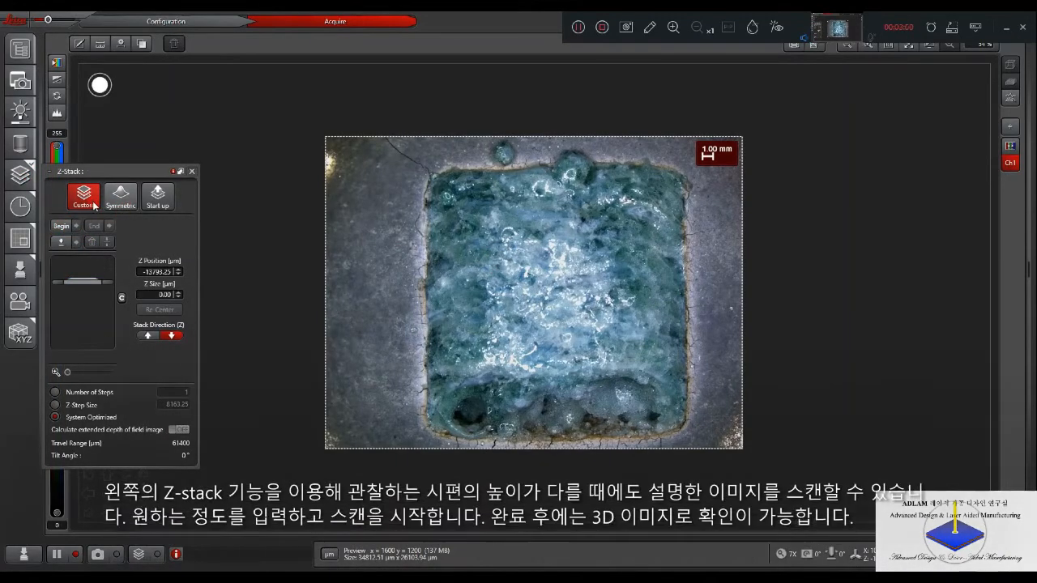
pyautogui.click(69, 242)
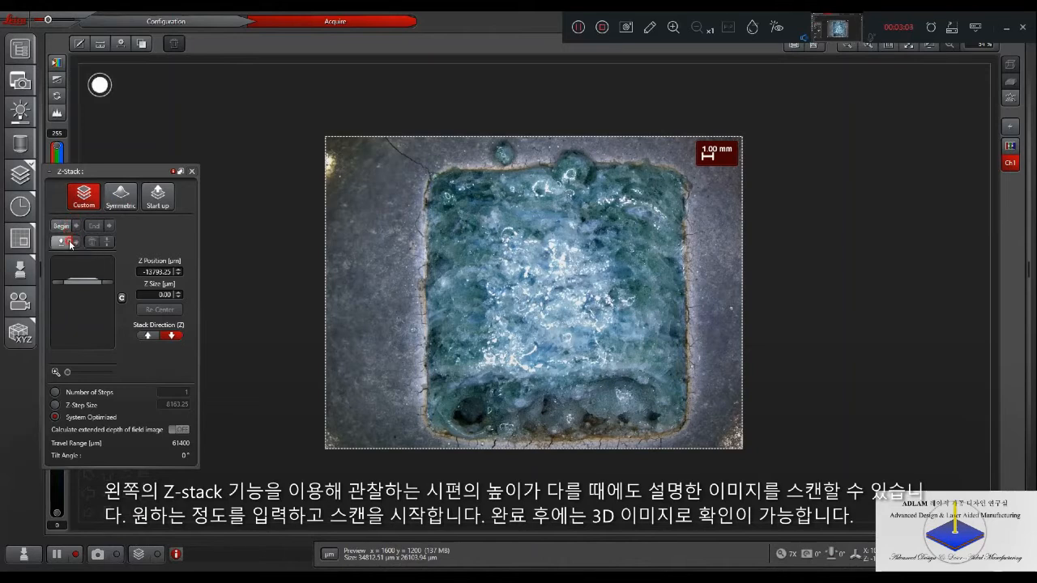
pyautogui.click(70, 243)
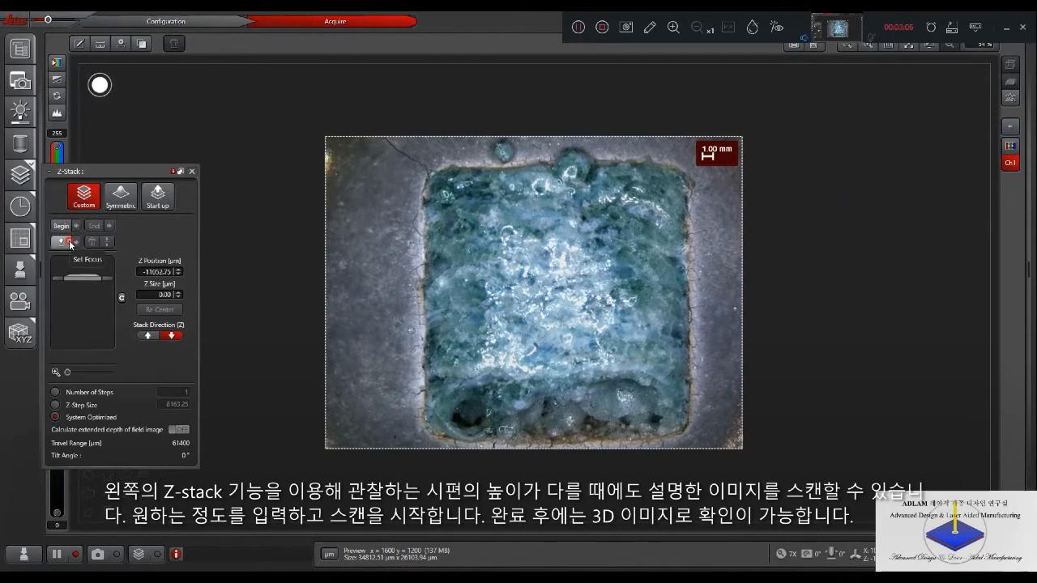
pyautogui.click(70, 243)
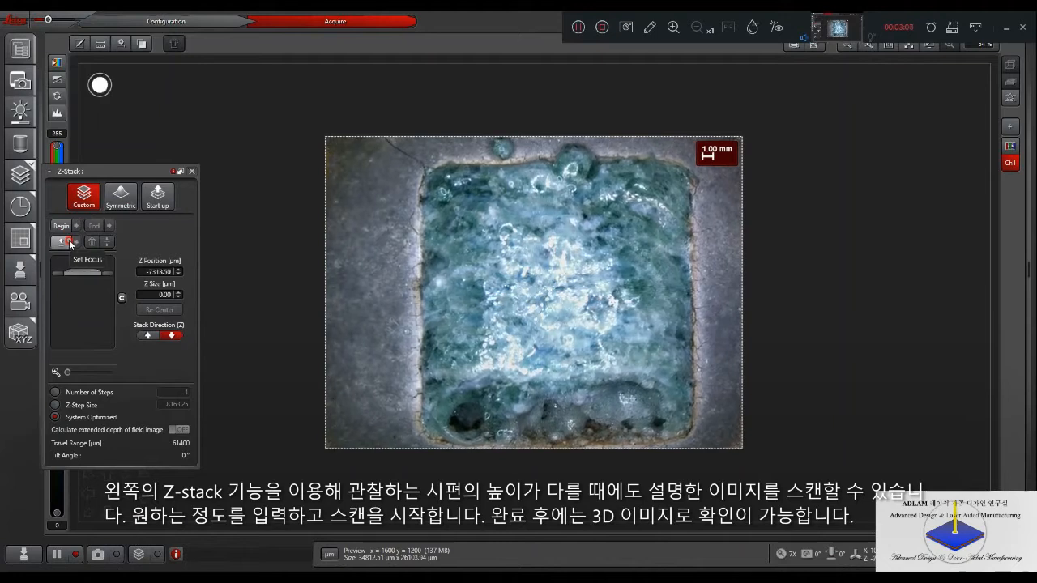
pyautogui.click(69, 243)
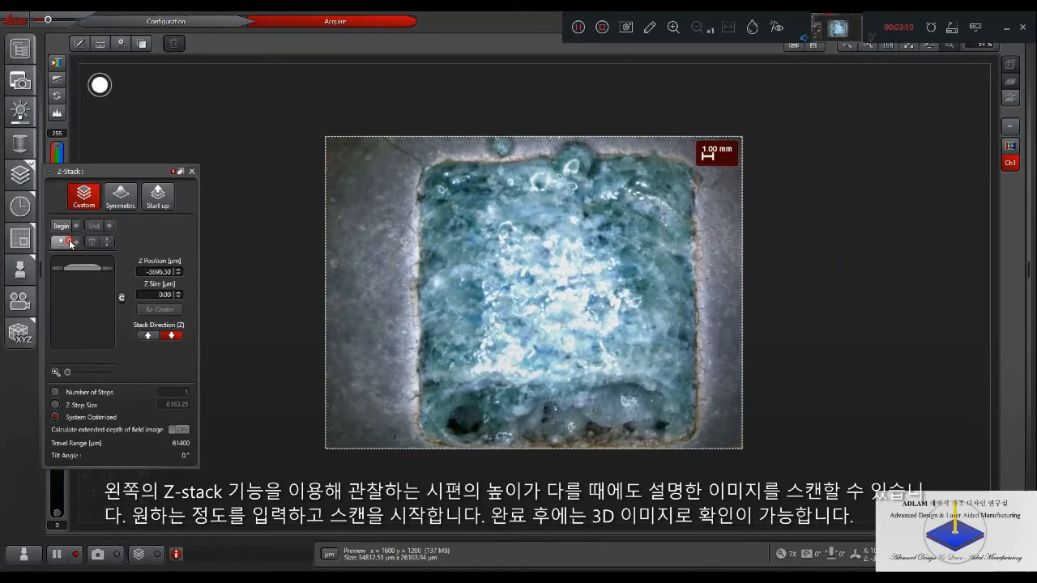
pyautogui.click(61, 229)
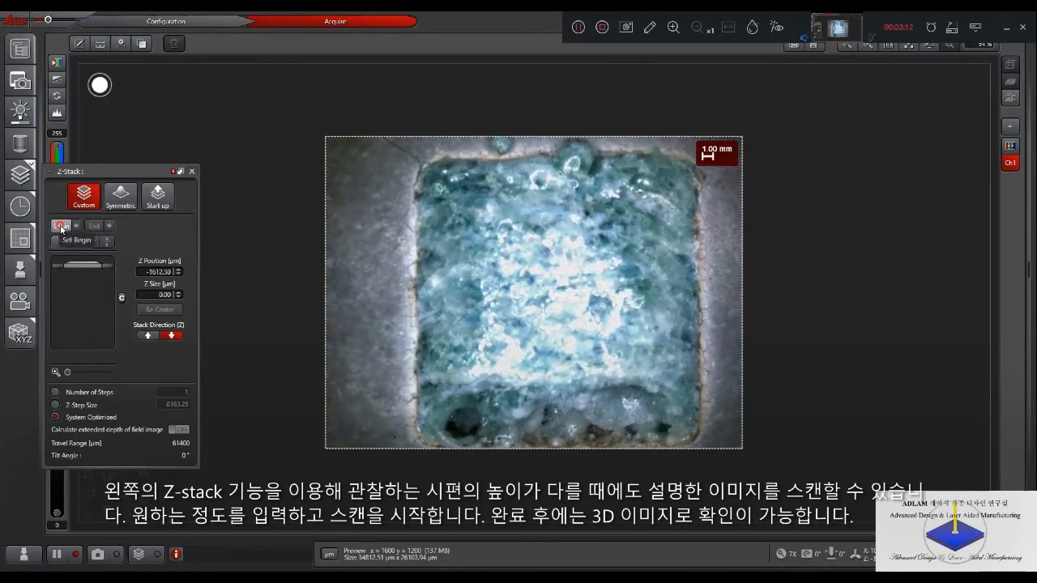
pyautogui.click(61, 229)
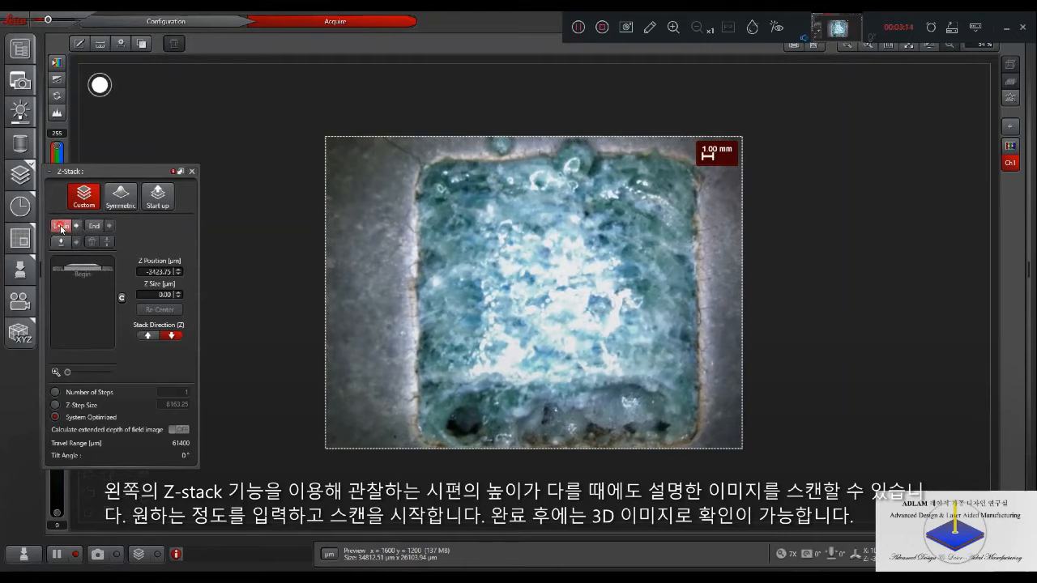
# - Lower the focus down through the specimen and set the Z-Stack End position at about -36115 µm
pyautogui.click(61, 229)
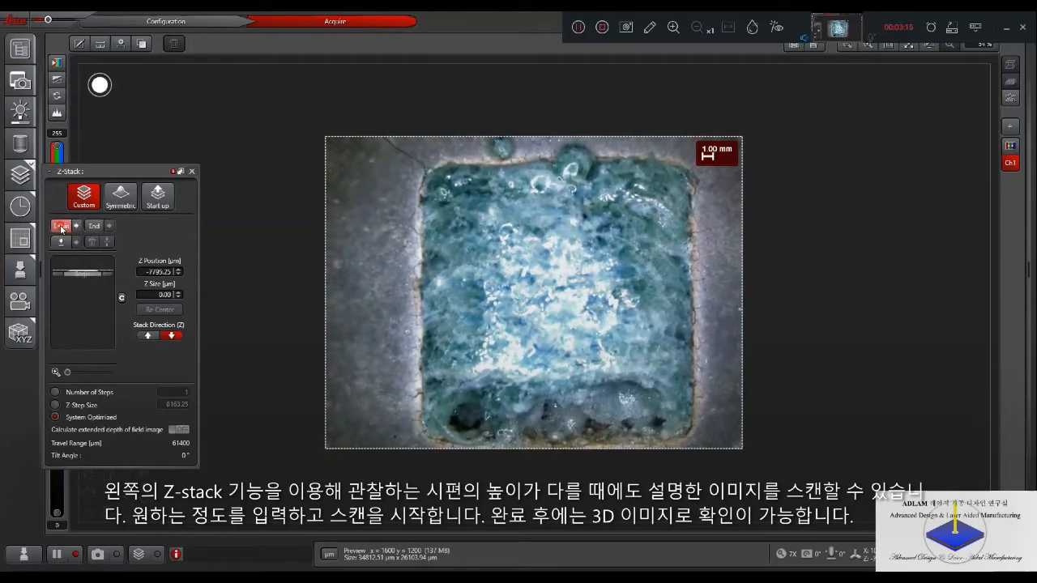
pyautogui.click(60, 230)
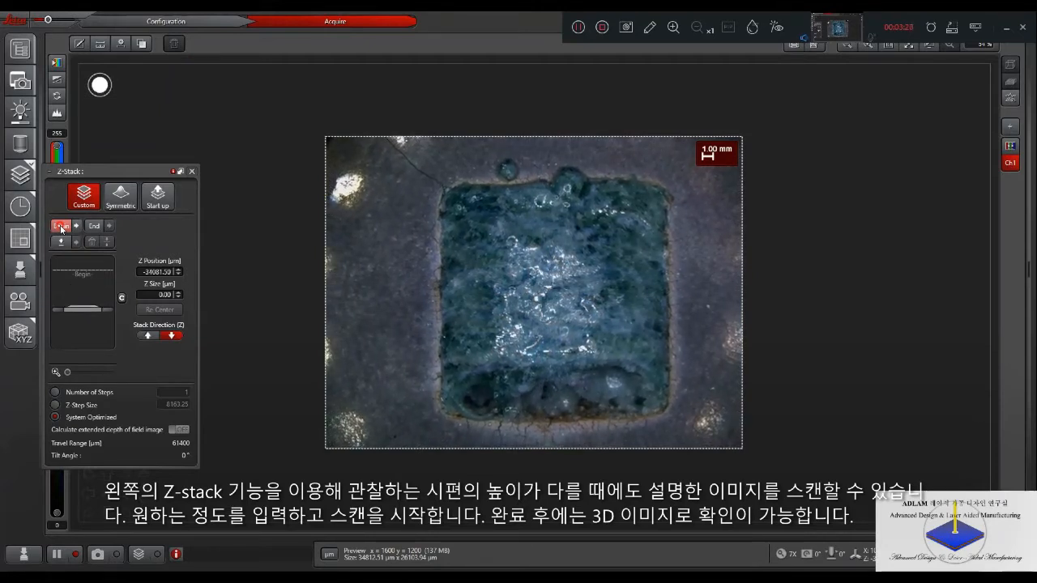
pyautogui.click(60, 228)
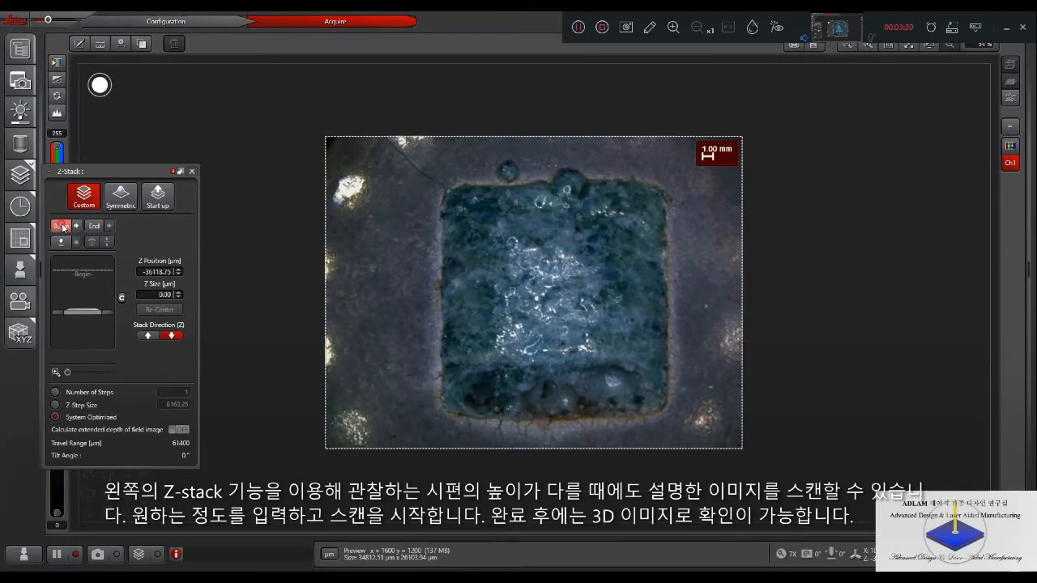
pyautogui.click(94, 226)
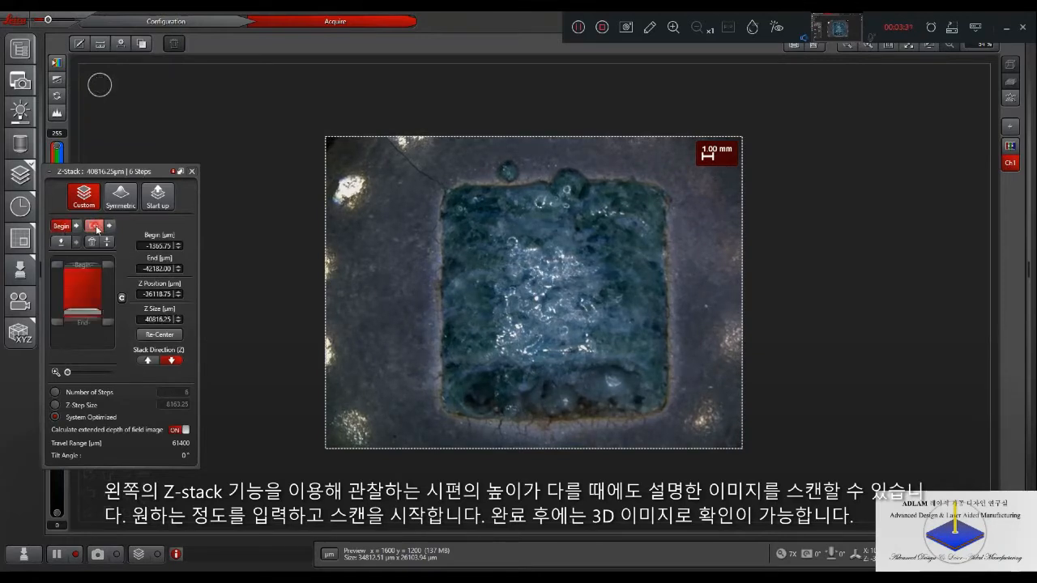
# - Define the Z-Stack by number of steps, set it to 40 and run the scan
pyautogui.click(80, 394)
pyautogui.click(179, 391)
pyautogui.write('30')
pyautogui.press('Return')
pyautogui.click(182, 394)
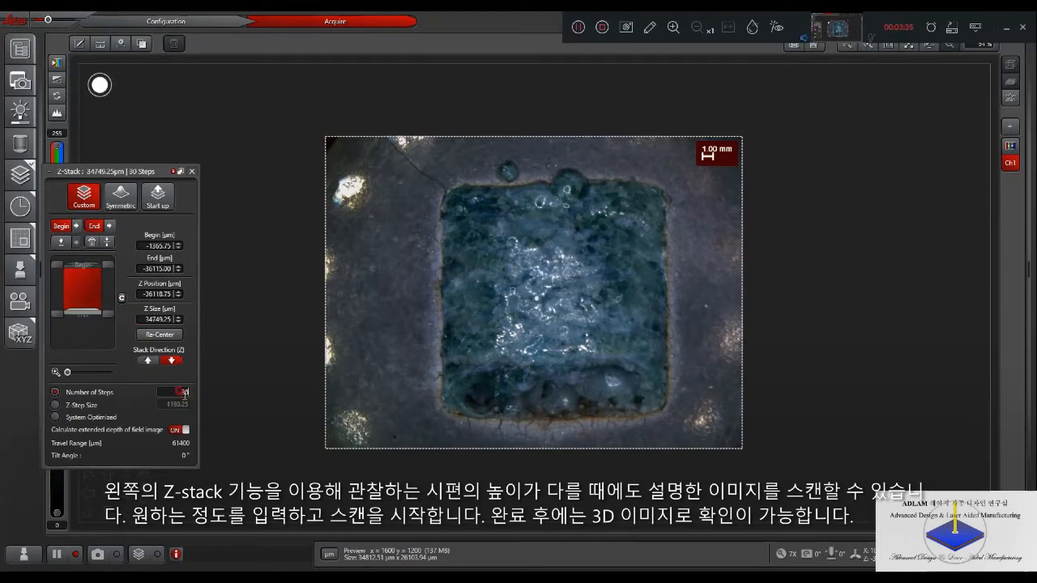
pyautogui.doubleClick(185, 393)
pyautogui.write('40')
pyautogui.press('Return')
pyautogui.click(139, 555)
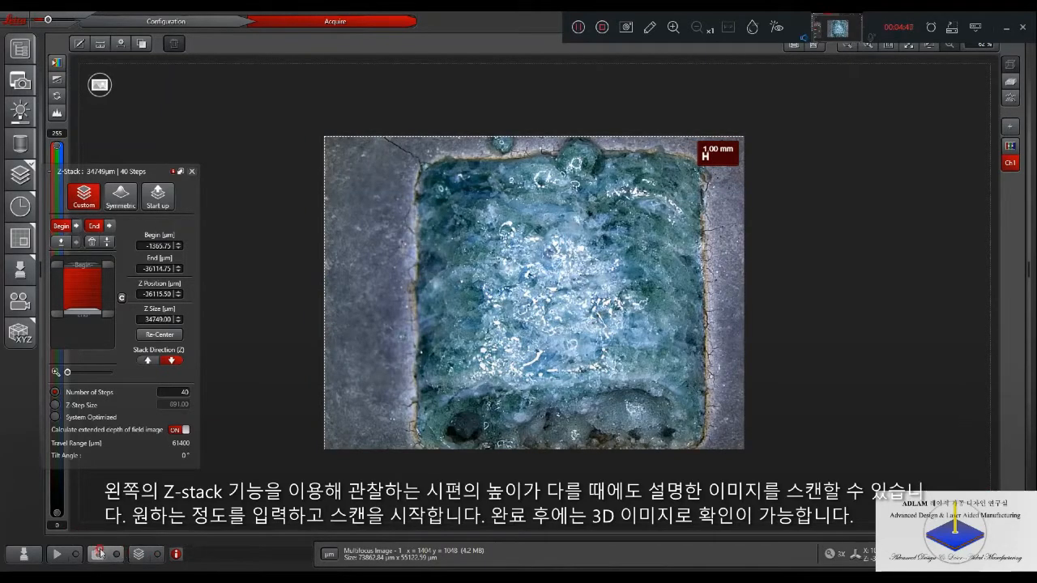
# - Show the scanned multifocus image as a 3D surface and flatten its relief with a z-scaling of 0.10
pyautogui.click(1012, 83)
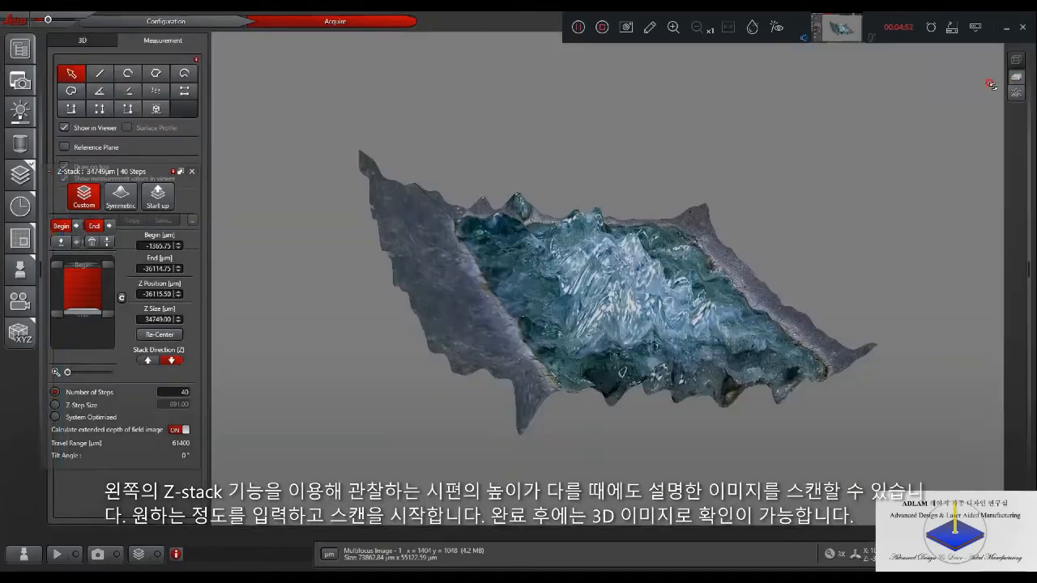
pyautogui.moveTo(798, 254); pyautogui.dragTo(294, 255)
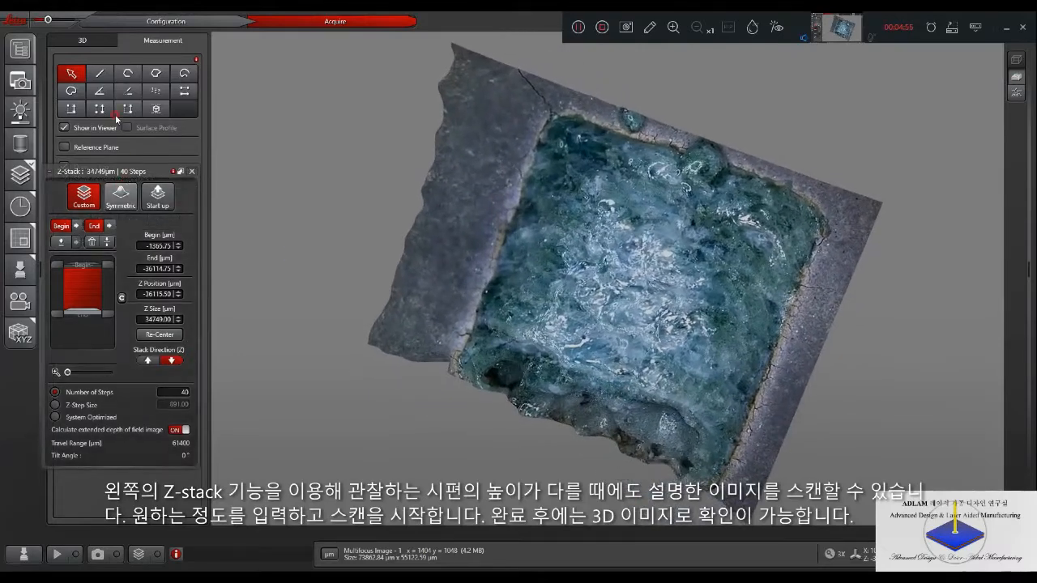
pyautogui.click(96, 46)
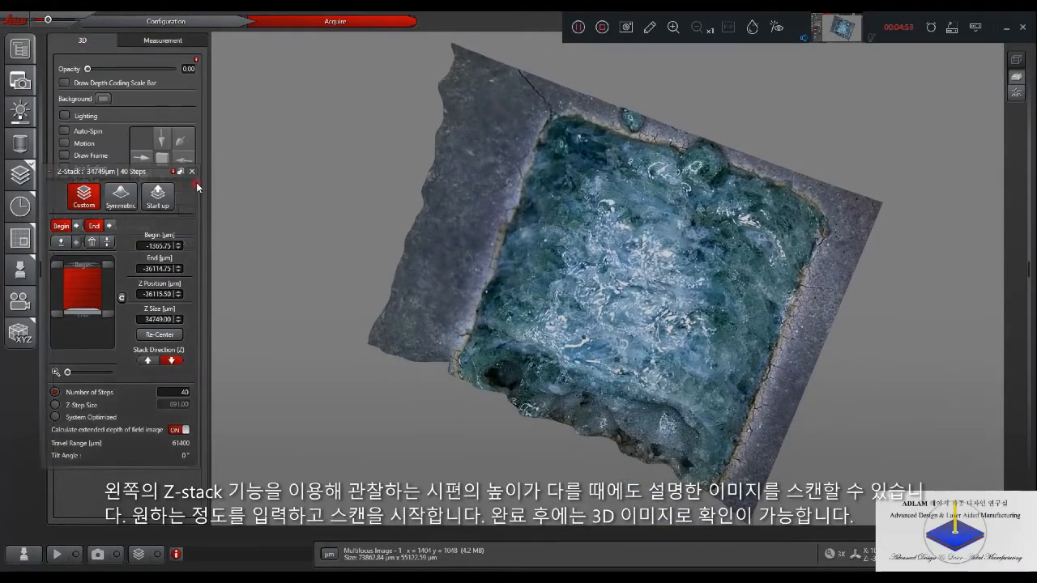
pyautogui.click(186, 212)
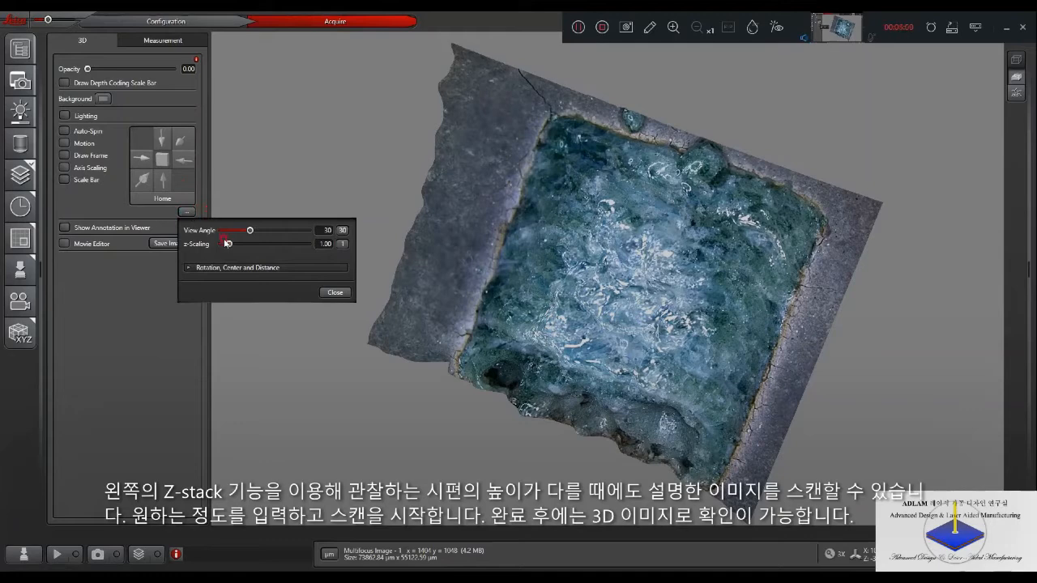
pyautogui.moveTo(230, 247); pyautogui.dragTo(221, 246)
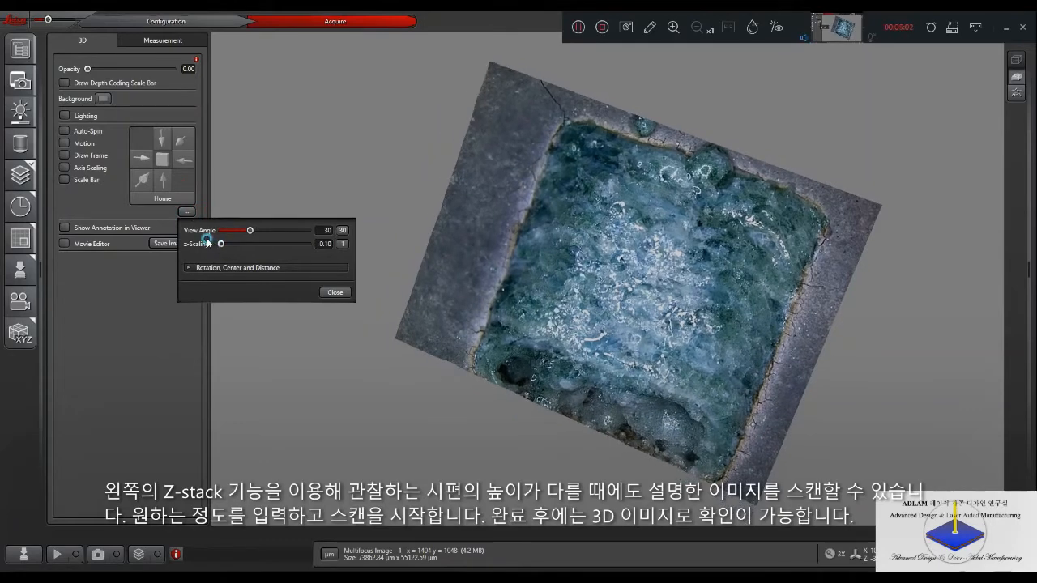
pyautogui.moveTo(403, 312); pyautogui.dragTo(457, 242)
# - Raise the z-scaling of the 3D surface slightly and rotate the model to view the pocket's relief obliquely
pyautogui.click(187, 212)
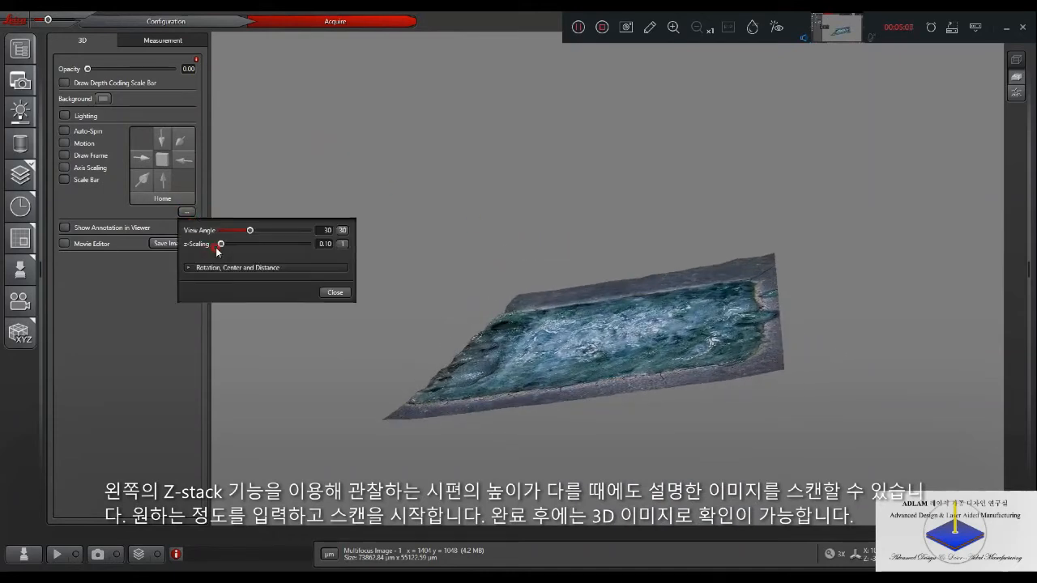
pyautogui.moveTo(222, 246); pyautogui.dragTo(225, 245)
pyautogui.click(465, 243)
pyautogui.moveTo(461, 232); pyautogui.dragTo(228, 282)
pyautogui.moveTo(362, 309); pyautogui.dragTo(300, 270)
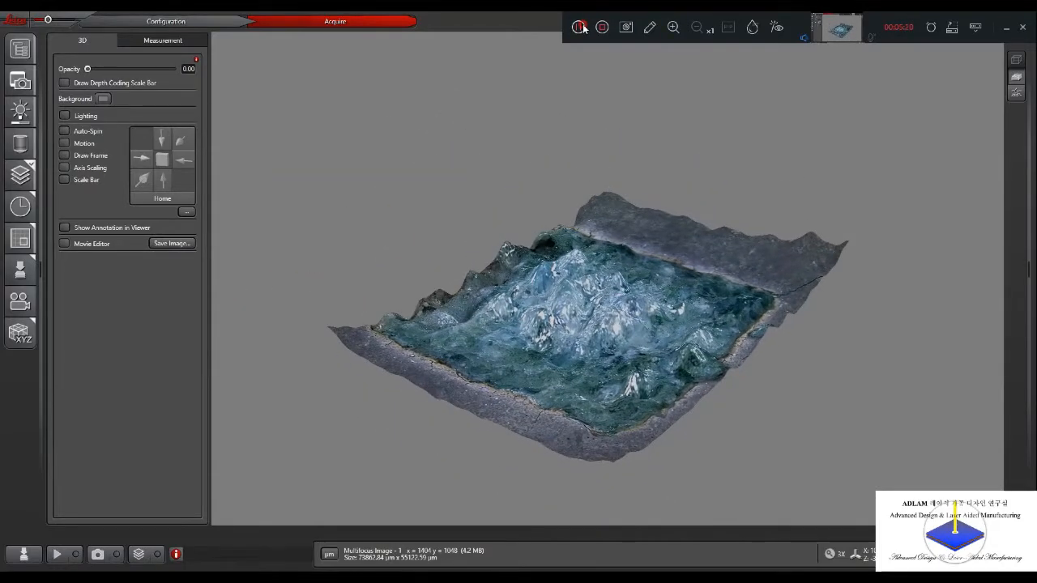
# - Restart the live preview and acknowledge the nosepiece hardware change
pyautogui.click(56, 554)
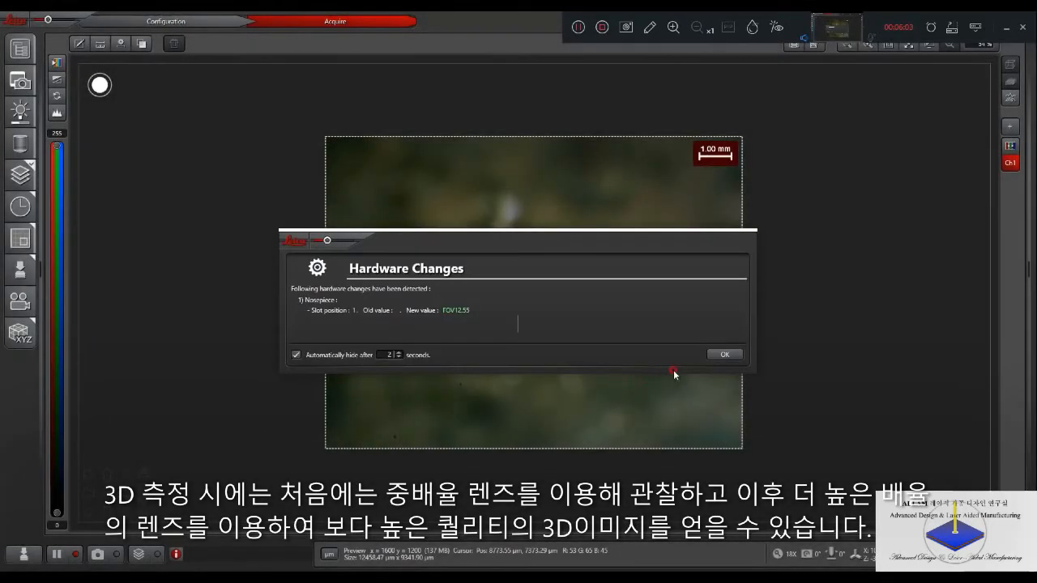
pyautogui.click(725, 354)
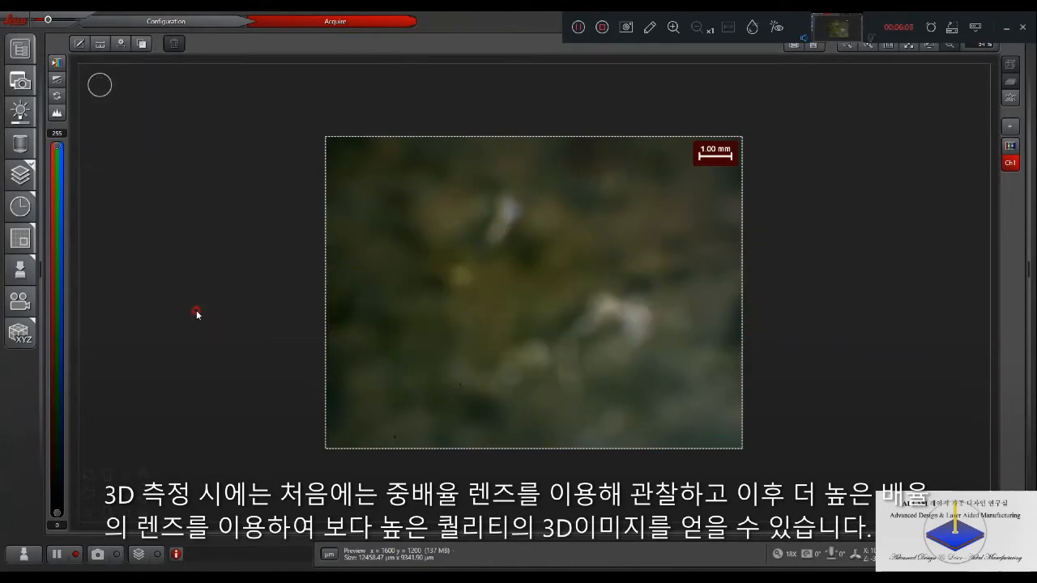
pyautogui.click(27, 276)
# - Clear the previous Z-Stack range and bring the pocket's upper-left corner into focus in the live image
pyautogui.click(20, 174)
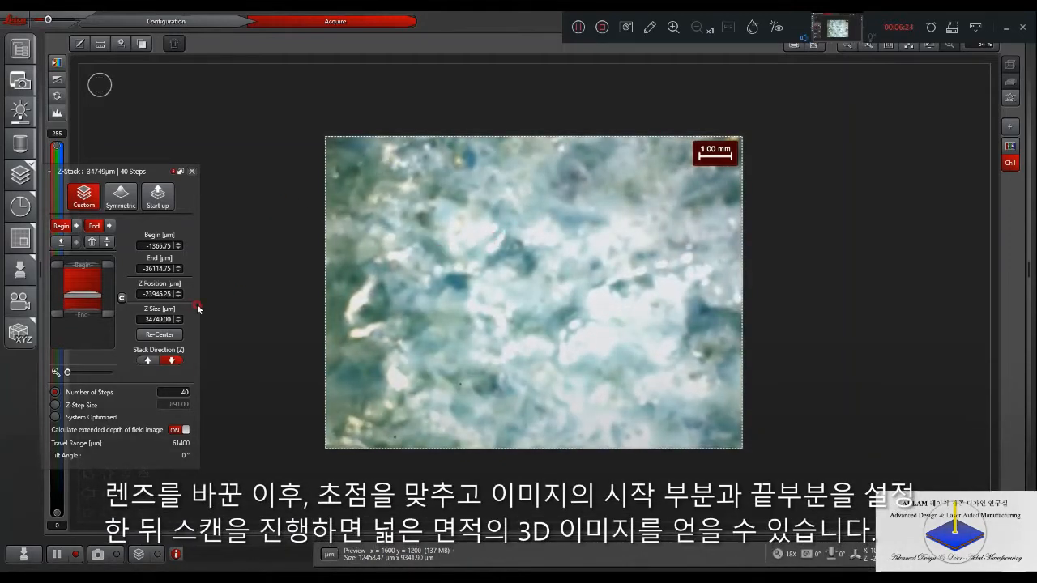
pyautogui.click(91, 241)
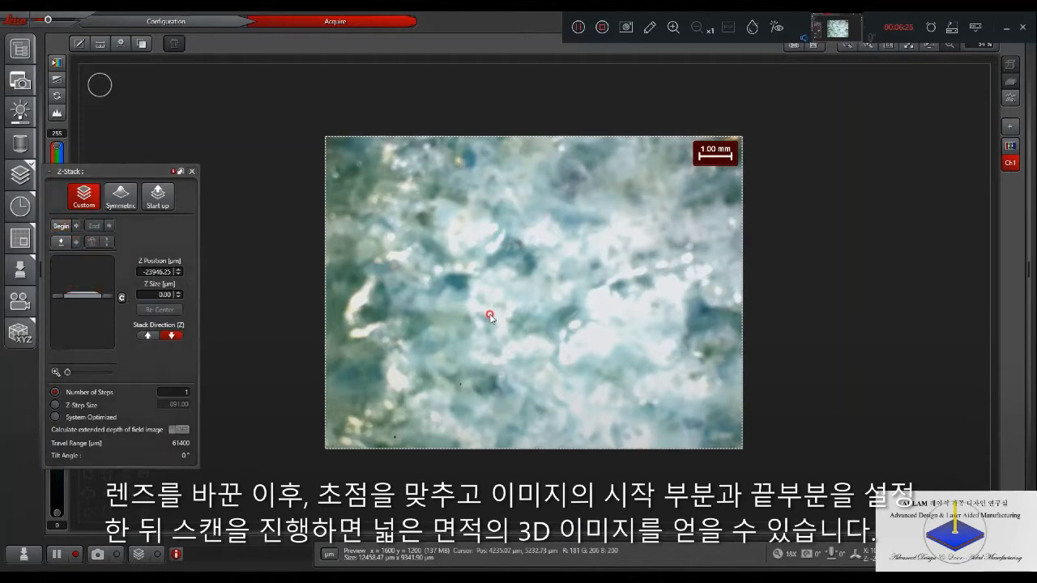
pyautogui.moveTo(479, 307); pyautogui.dragTo(547, 317)
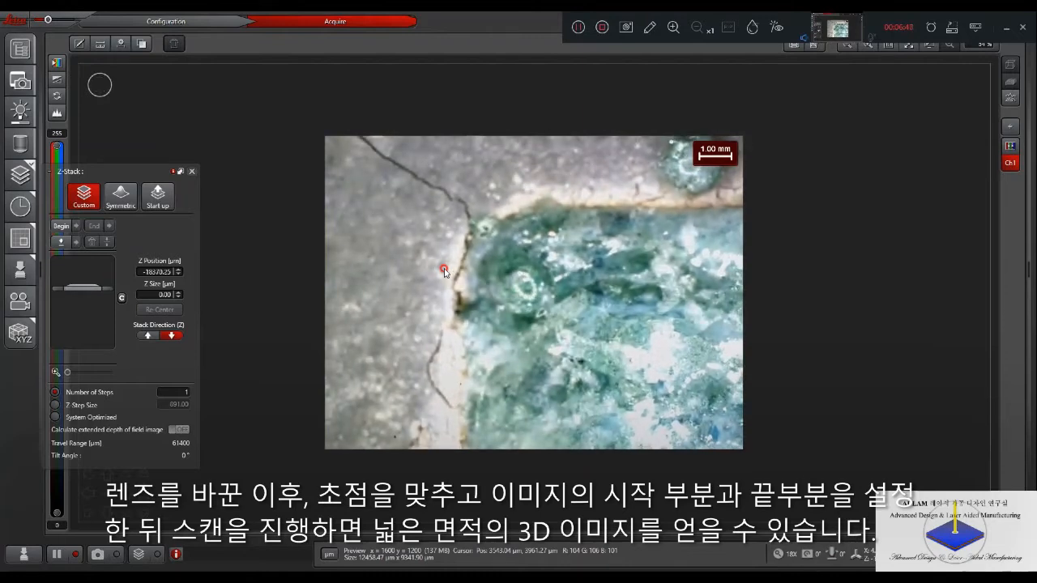
# - Set the RL light intensity to 40 and close the light and Z-Stack settings
pyautogui.click(20, 112)
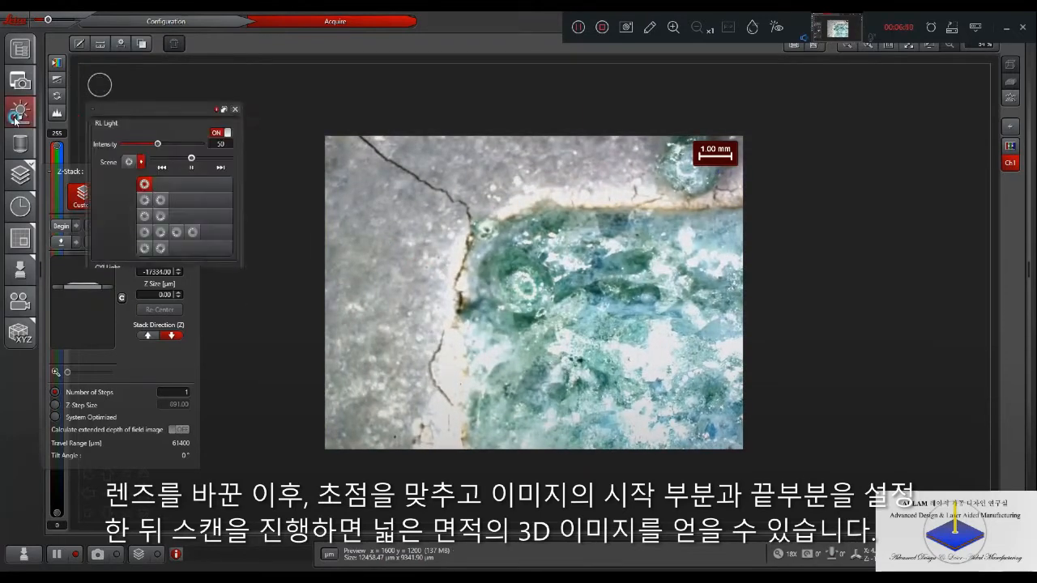
pyautogui.moveTo(134, 140); pyautogui.dragTo(150, 144)
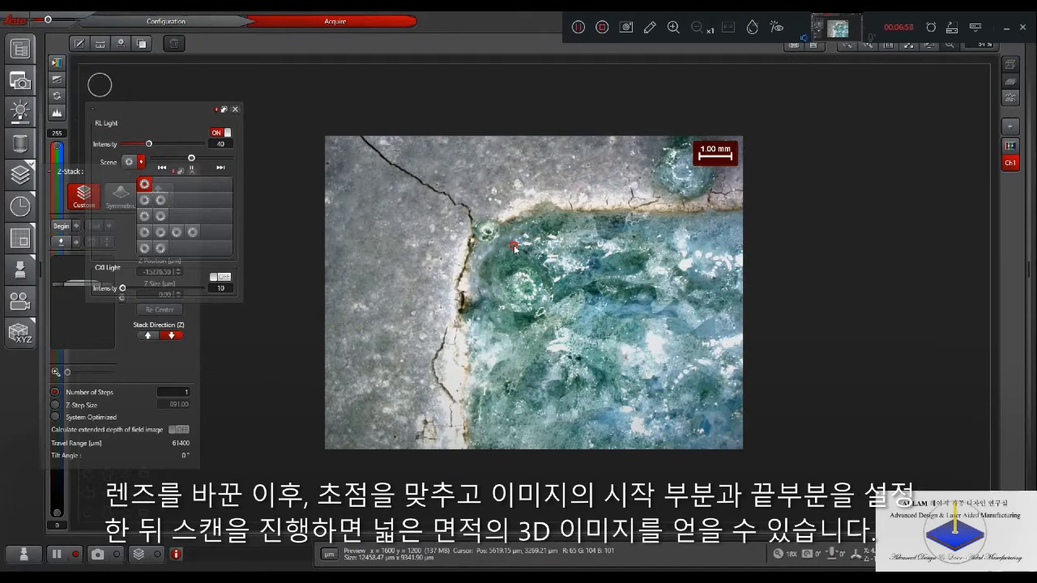
pyautogui.click(237, 111)
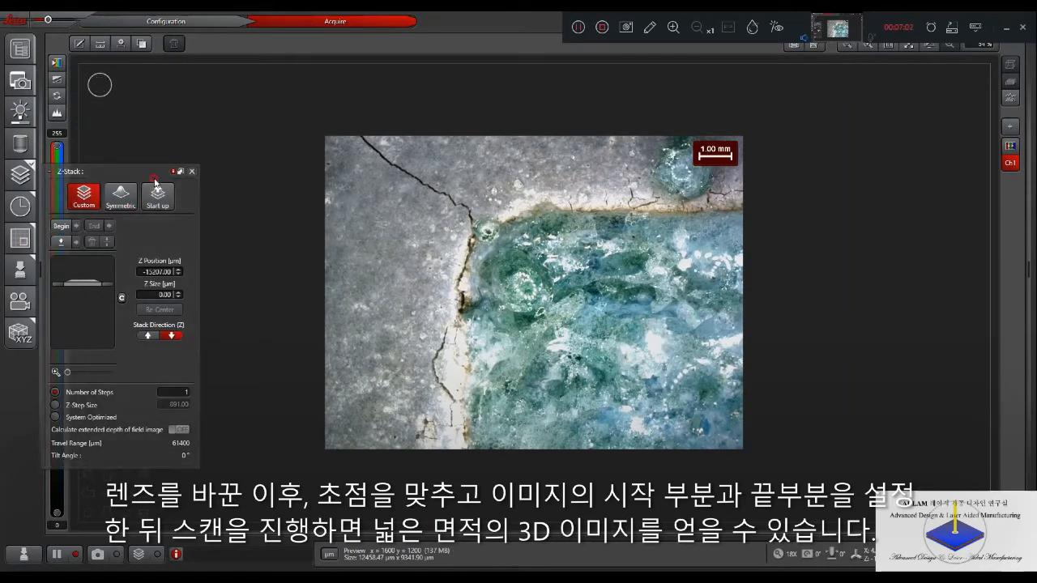
pyautogui.click(192, 172)
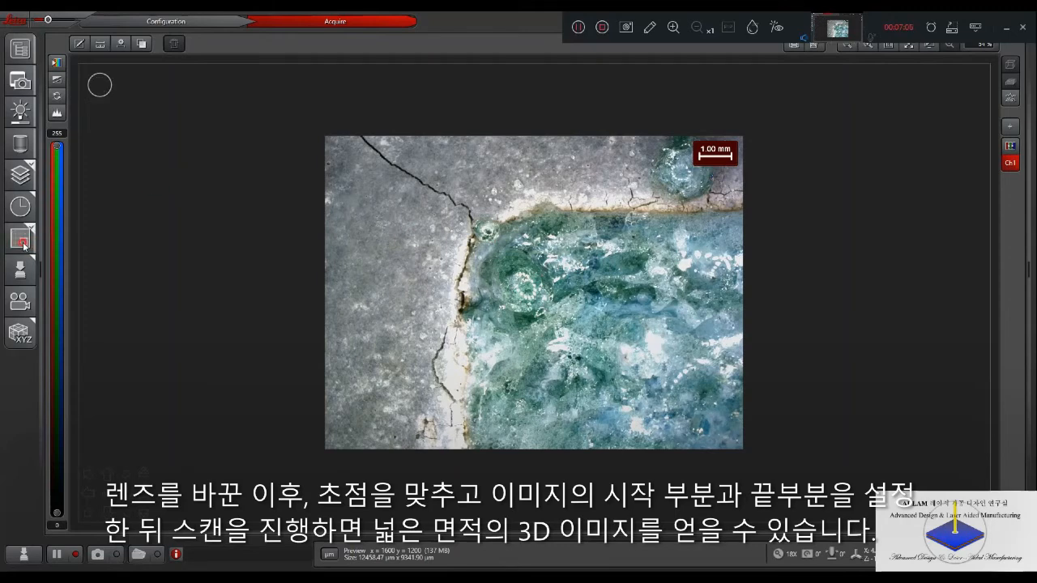
# - Redefine the Tilescan area by marking the pocket's upper-left and lower-right corners, and turn on image merging
pyautogui.click(24, 245)
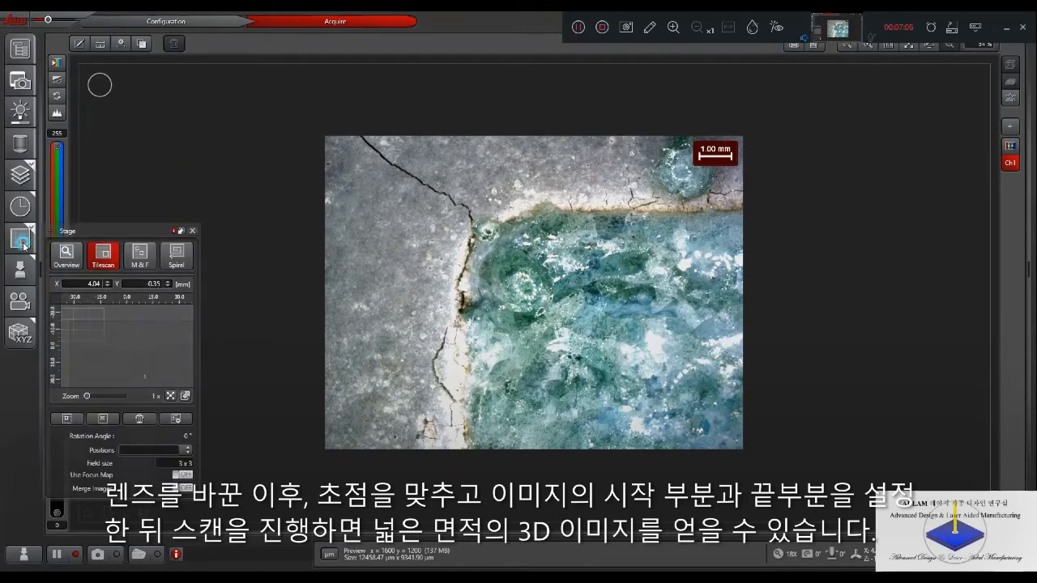
pyautogui.click(70, 422)
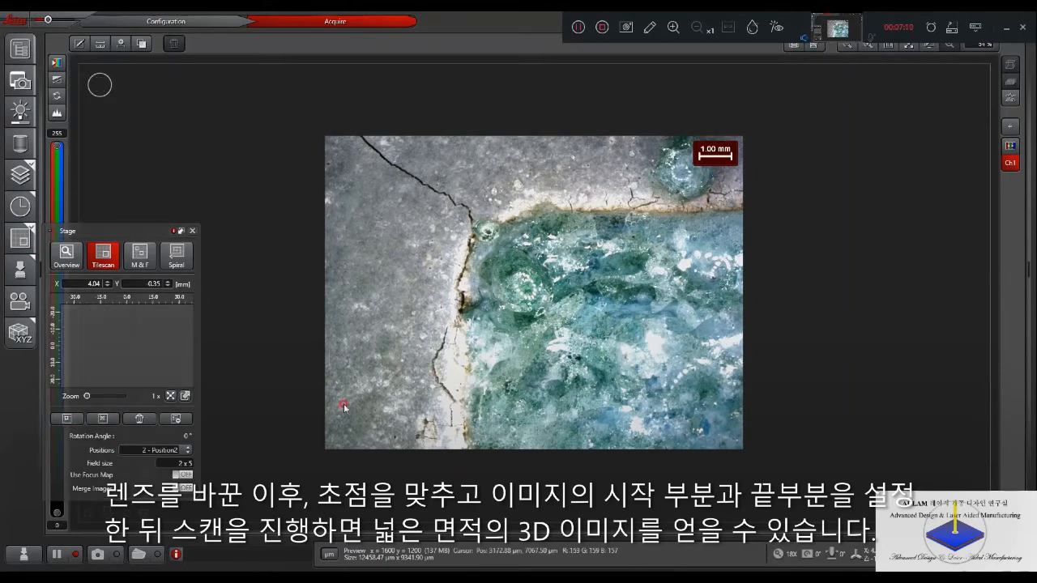
pyautogui.click(139, 420)
pyautogui.click(254, 372)
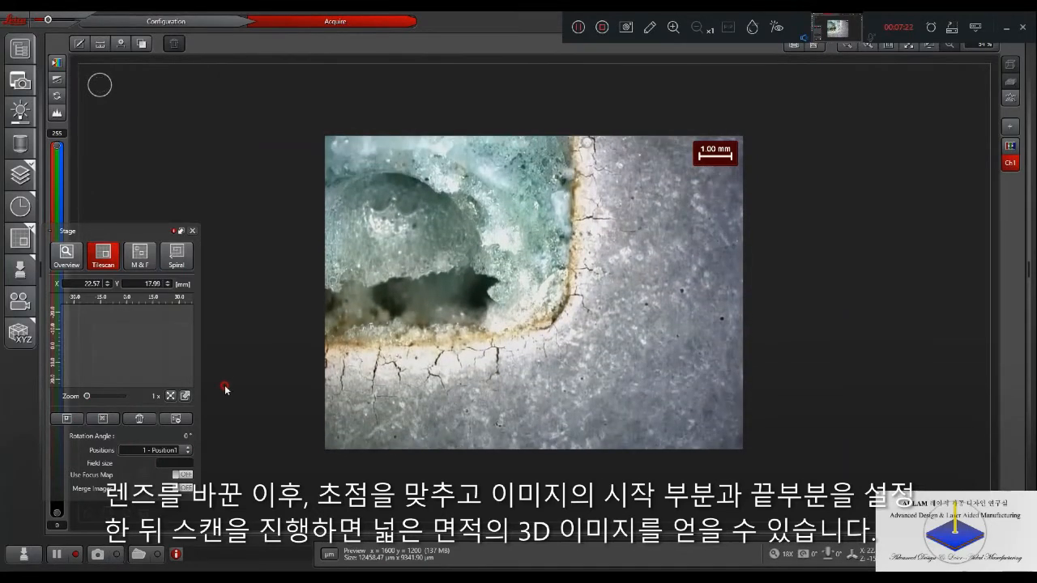
pyautogui.click(69, 419)
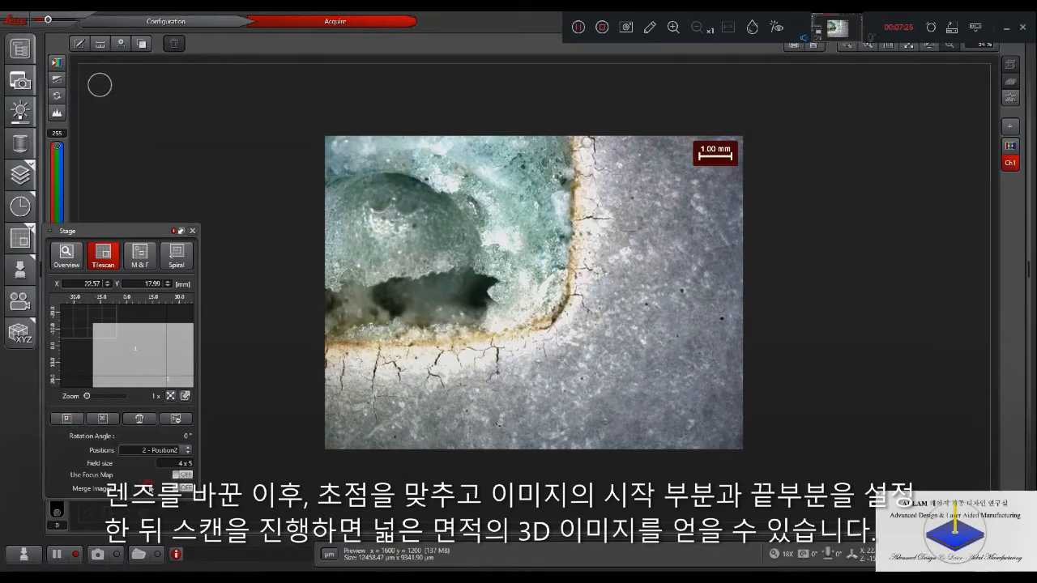
pyautogui.click(185, 490)
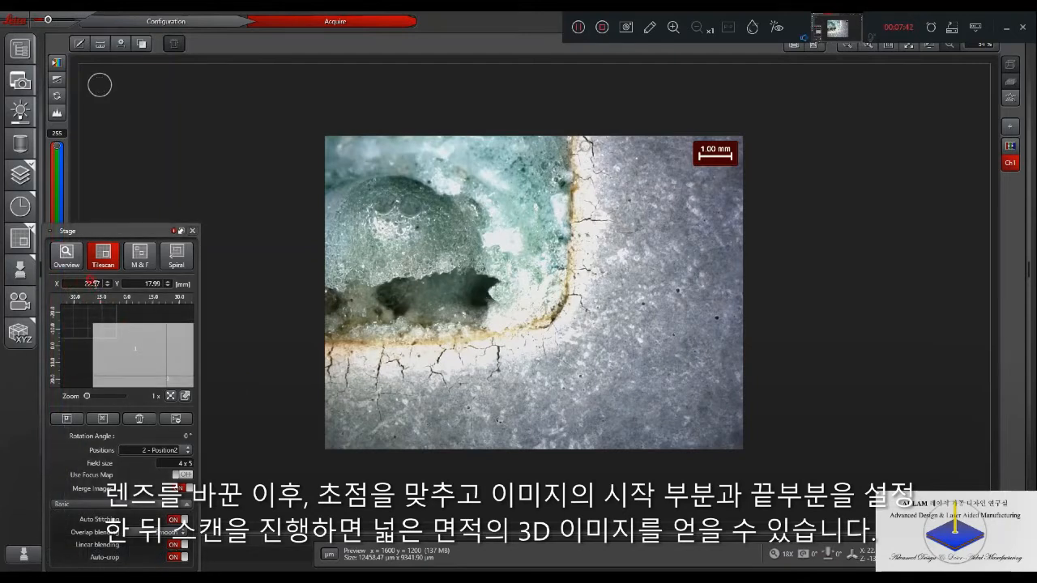
# - Clear the Z-Stack focus position and set Begin at -24659.00 µm, deep inside the pocket
pyautogui.click(20, 173)
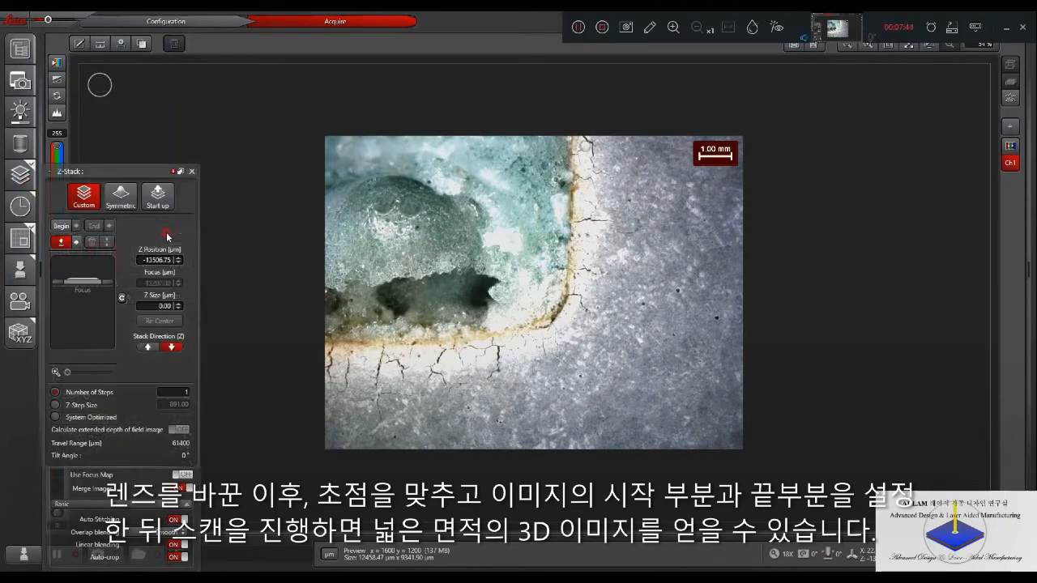
pyautogui.click(191, 173)
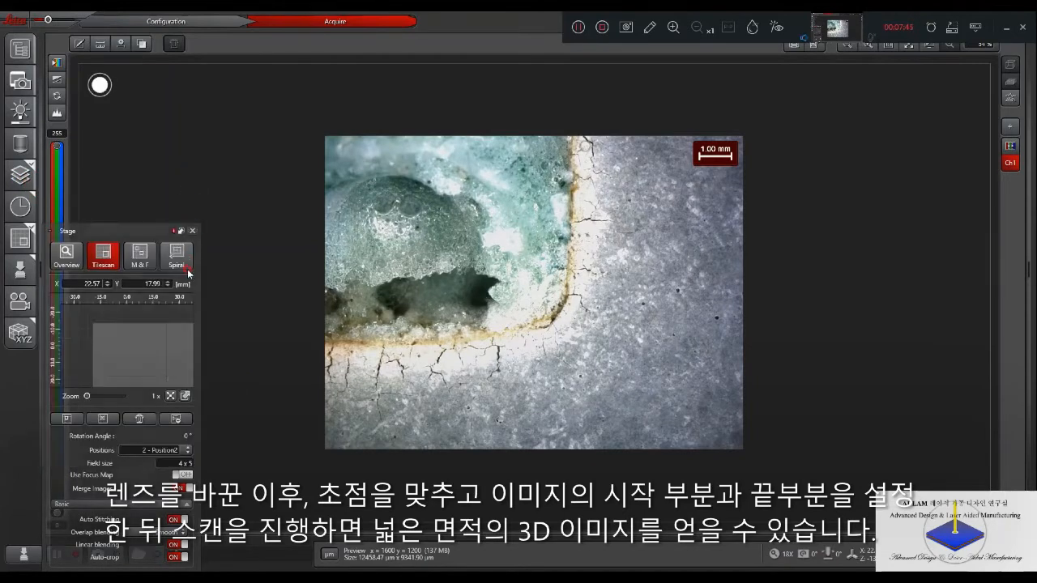
pyautogui.click(22, 176)
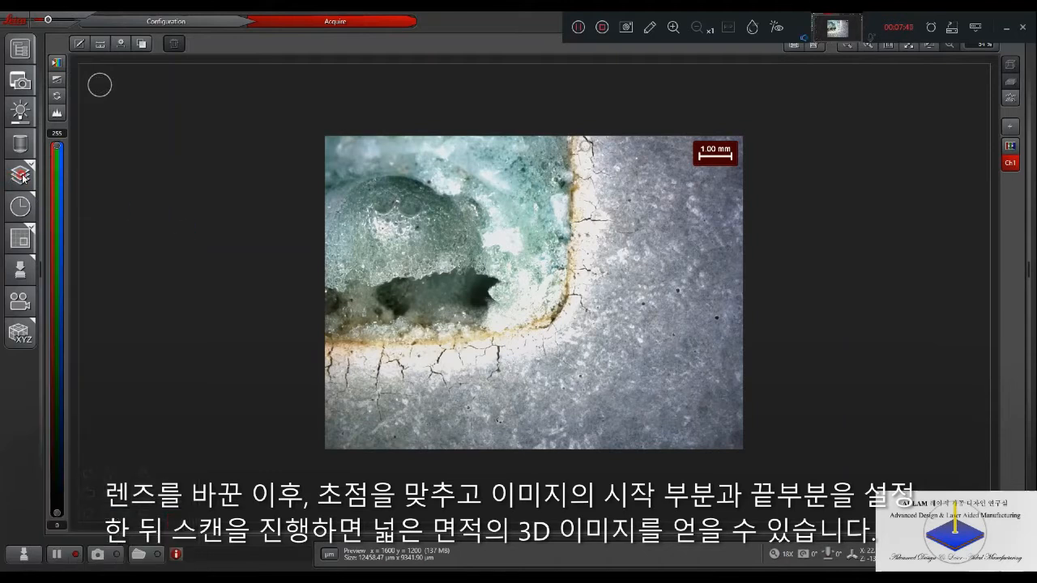
pyautogui.click(22, 175)
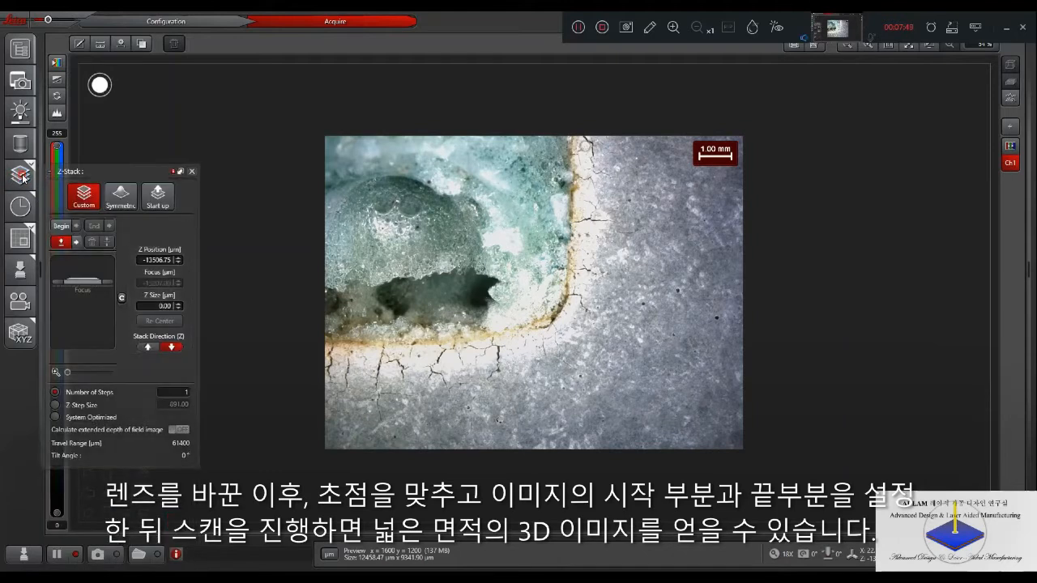
pyautogui.click(441, 310)
pyautogui.click(60, 242)
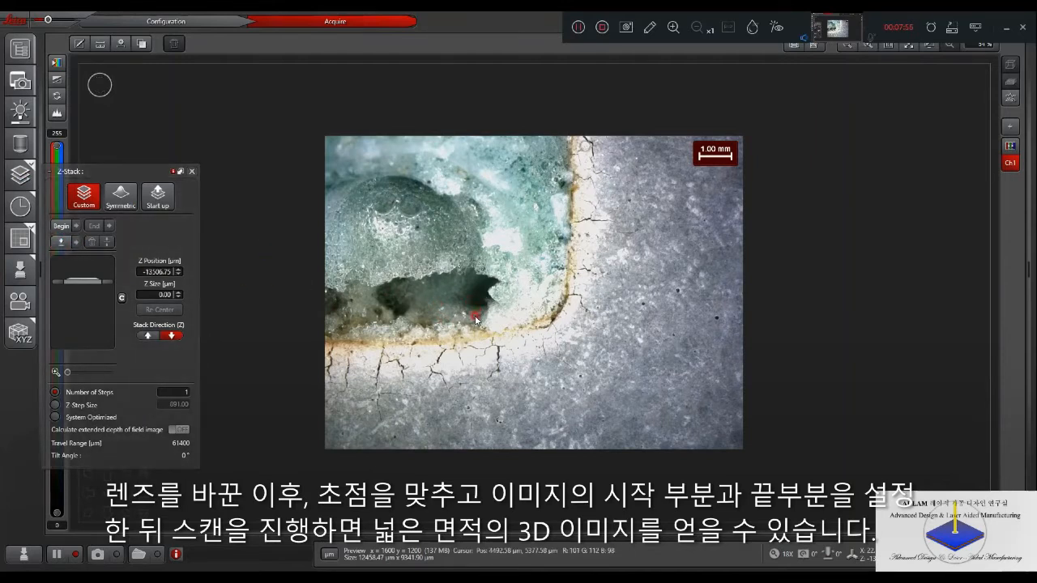
pyautogui.moveTo(464, 309); pyautogui.dragTo(542, 354)
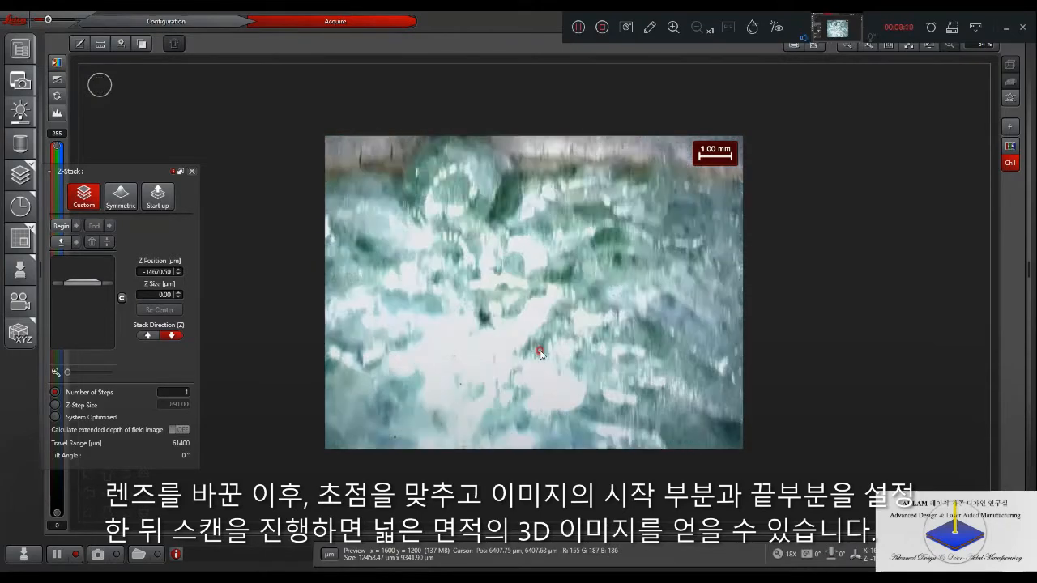
pyautogui.moveTo(541, 353); pyautogui.dragTo(534, 351)
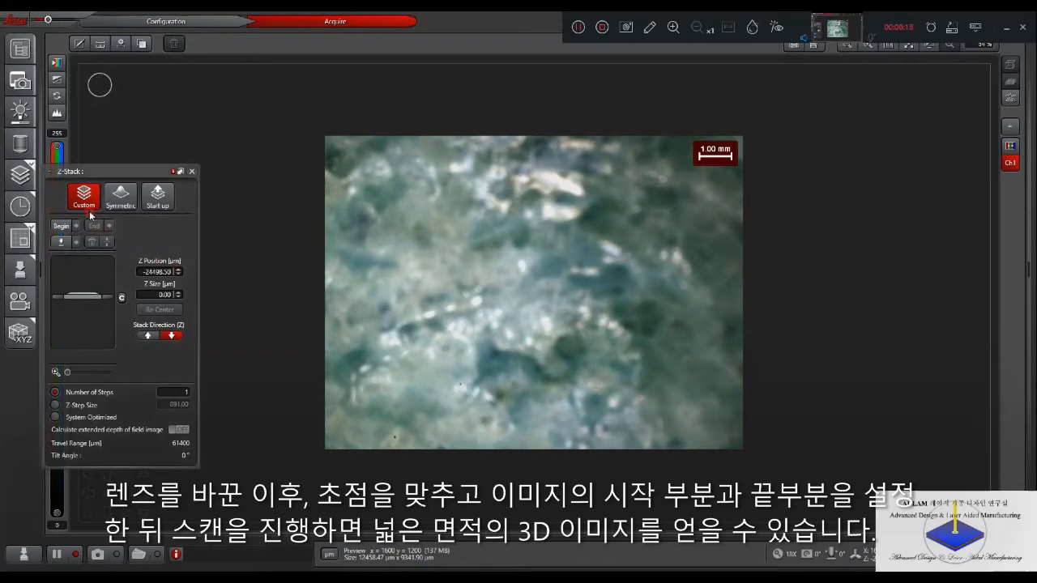
pyautogui.click(66, 232)
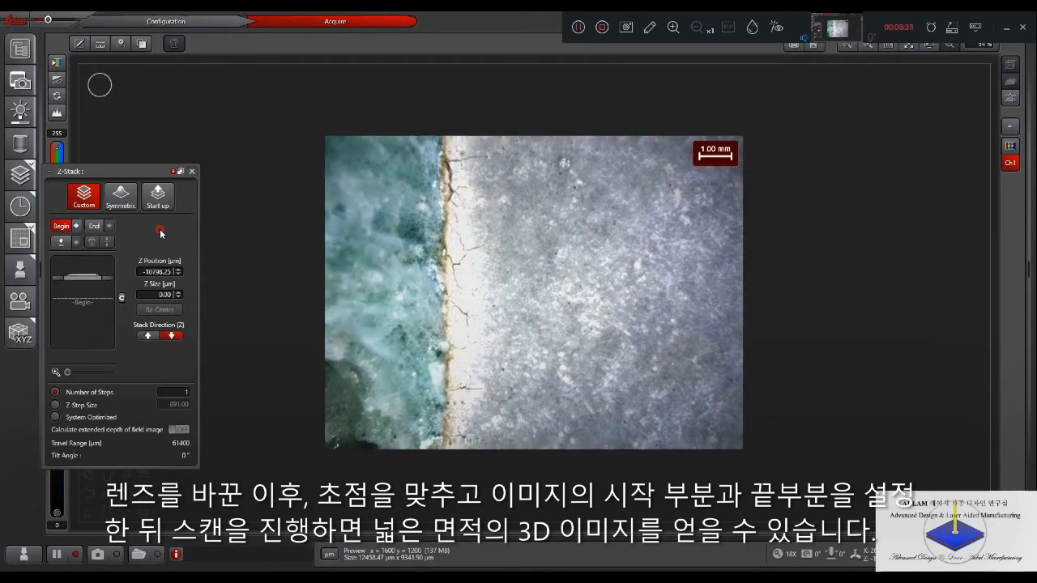
# - Set the Z-Stack End at -10297.25 µm near the specimen surface and switch the stack direction to downward
pyautogui.click(93, 229)
pyautogui.click(93, 226)
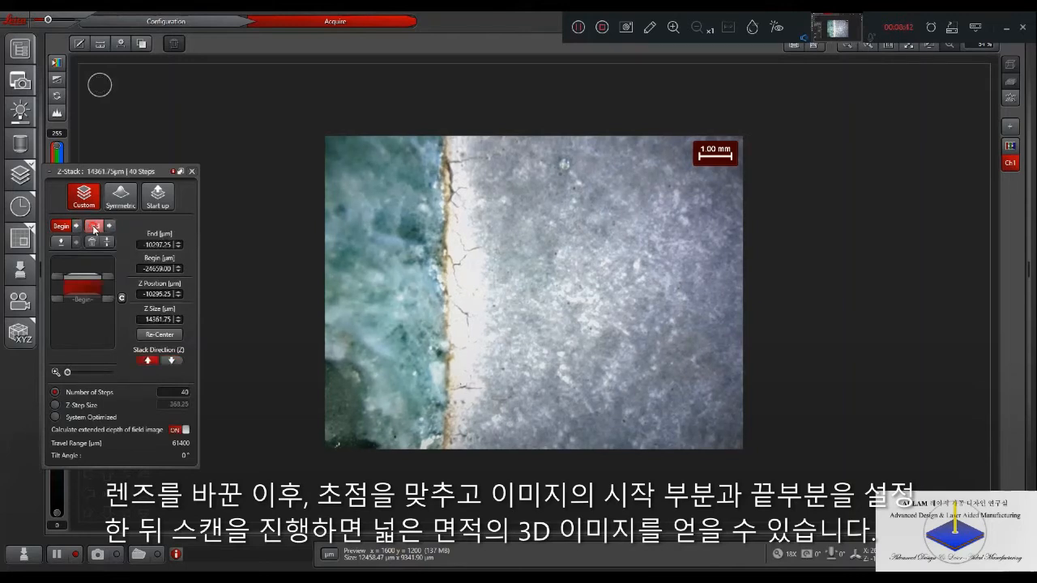
pyautogui.click(171, 361)
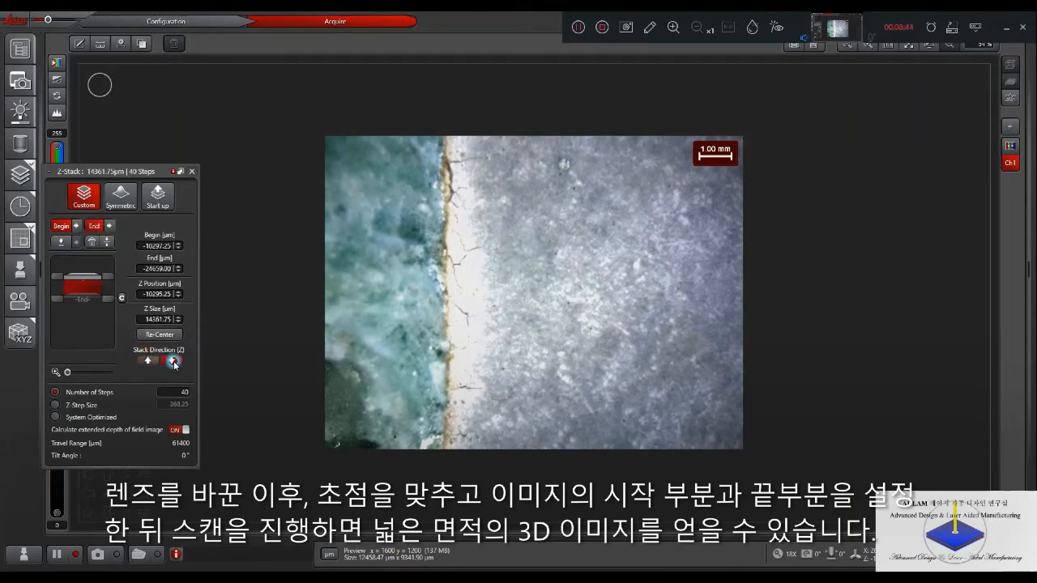
# - Start the tile scan, then abort it at the rotation detection warning and close the Z-Stack settings
pyautogui.click(145, 556)
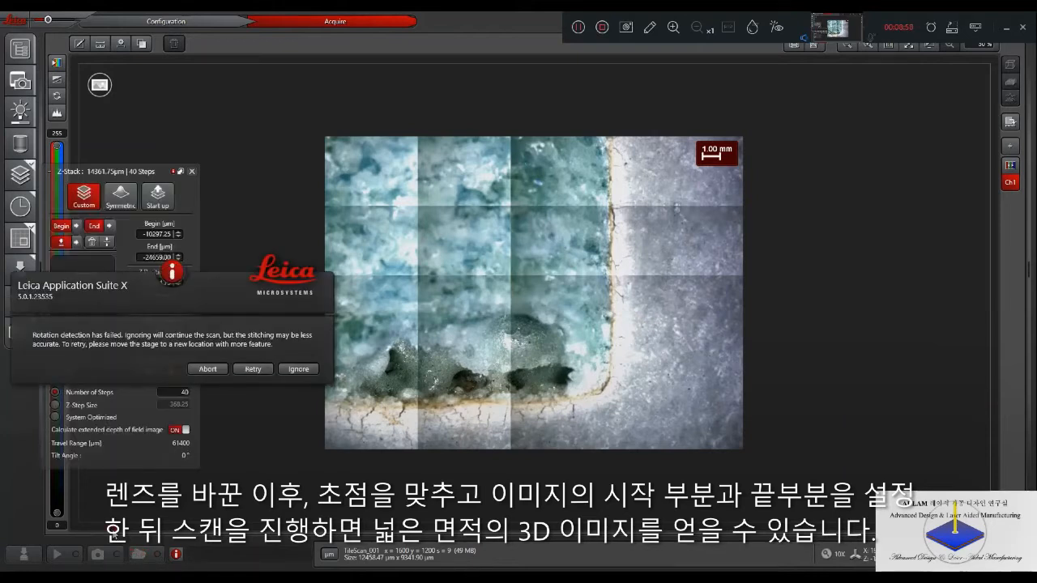
pyautogui.click(220, 373)
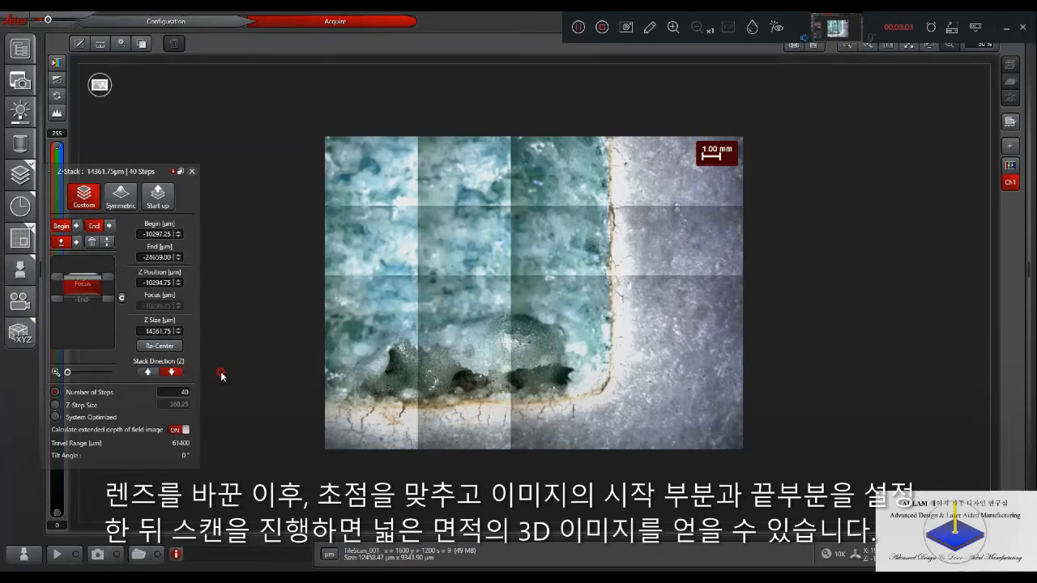
pyautogui.click(192, 171)
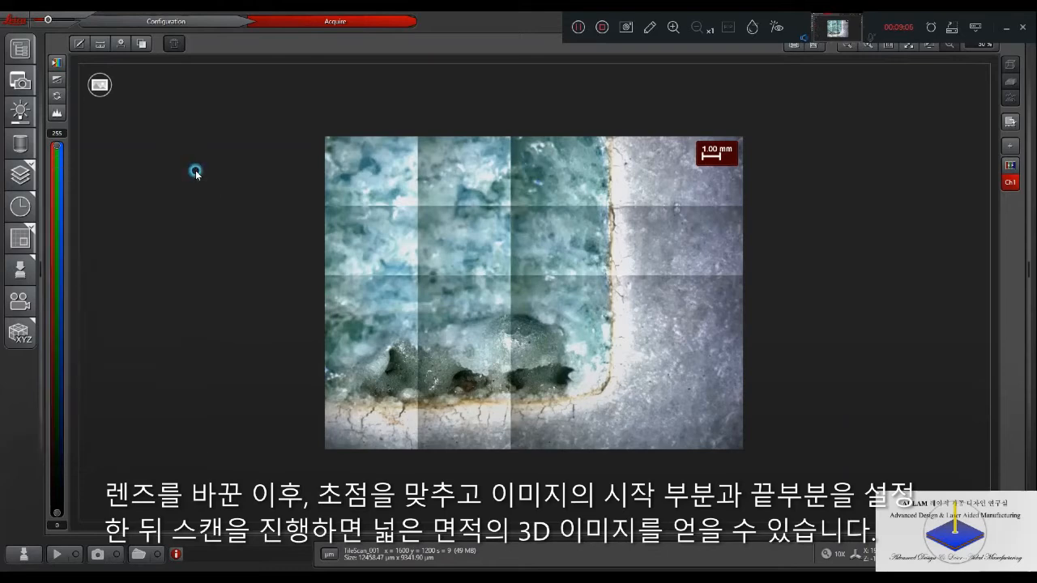
# - Restart the live preview and define a new Z-Stack range beginning at -5166.25 µm and ending at -21492.25 µm
pyautogui.click(57, 554)
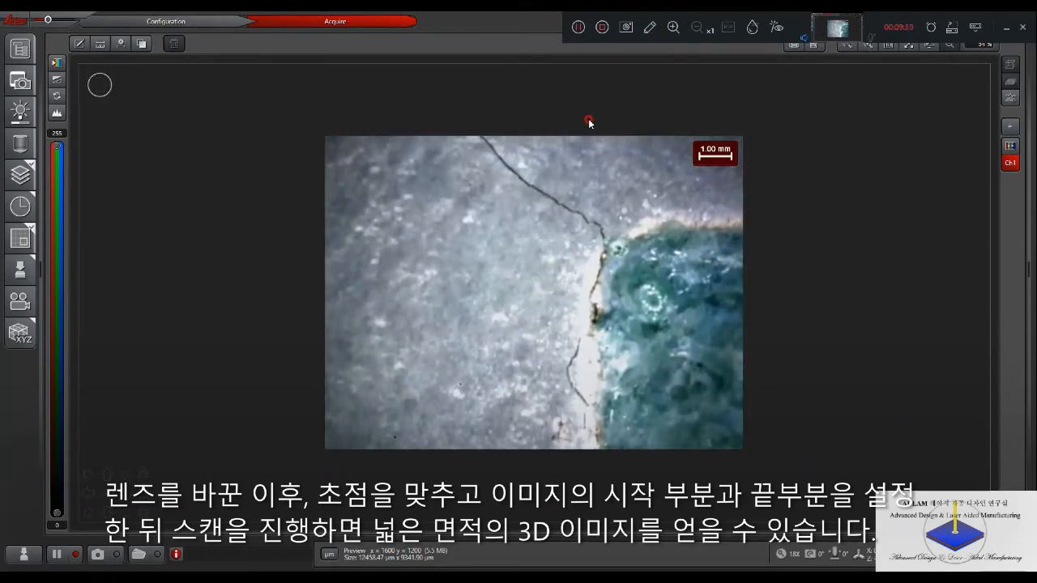
pyautogui.click(21, 175)
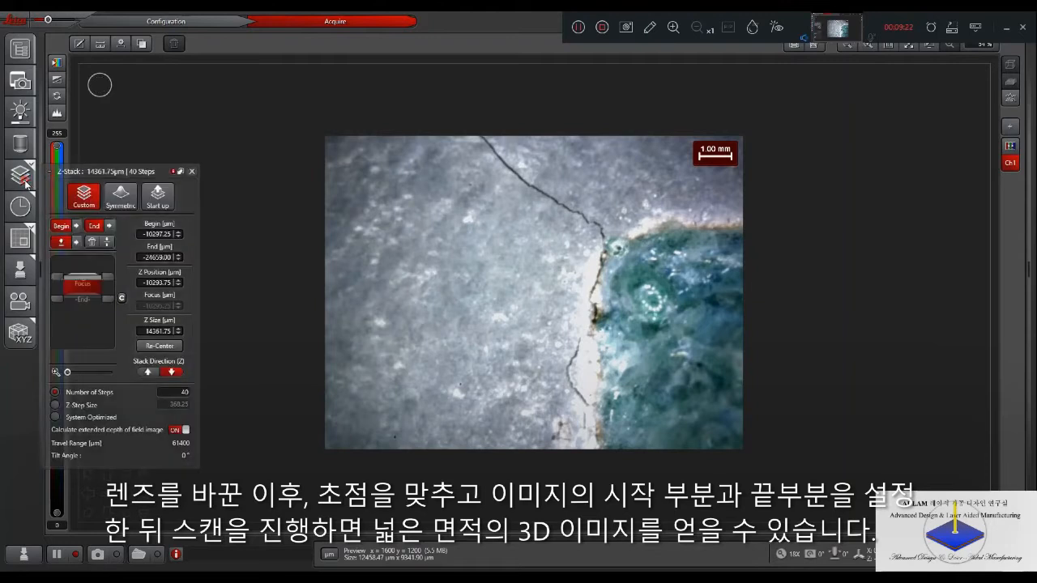
pyautogui.click(62, 230)
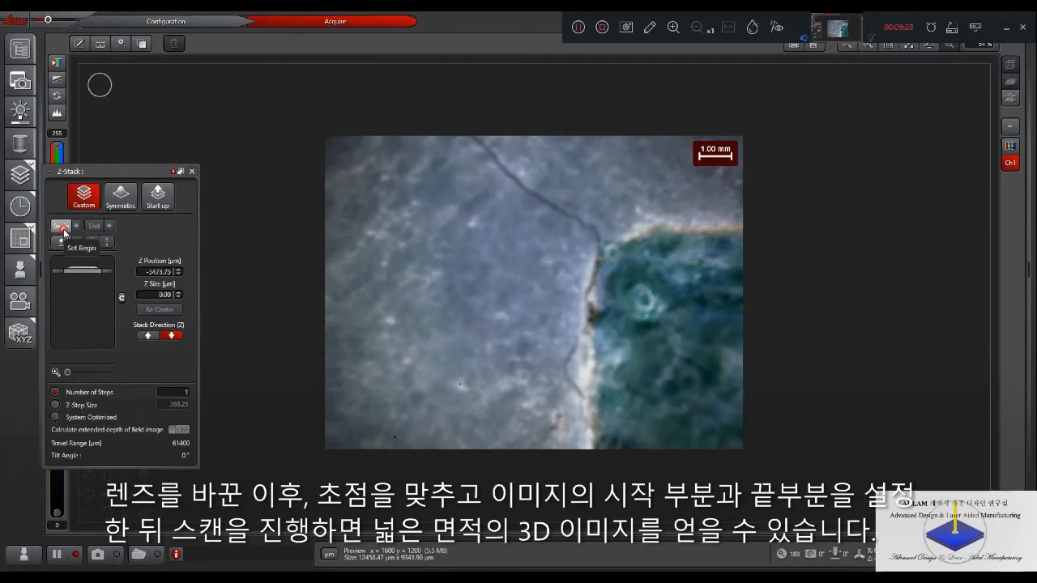
pyautogui.click(62, 228)
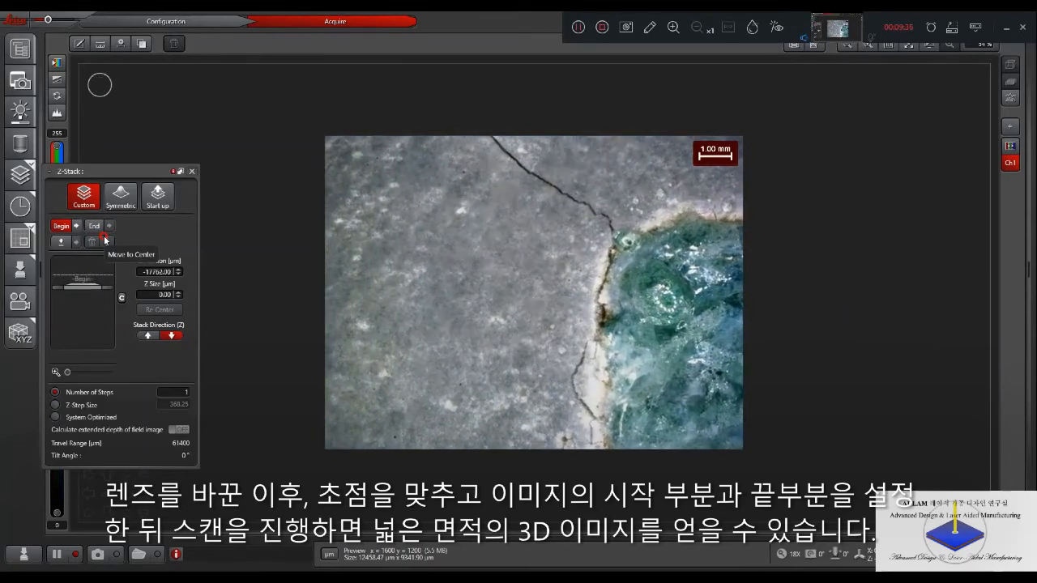
pyautogui.click(94, 226)
# - Choose System Optimized stepping for the Z-Stack and run the tile scan
pyautogui.click(81, 417)
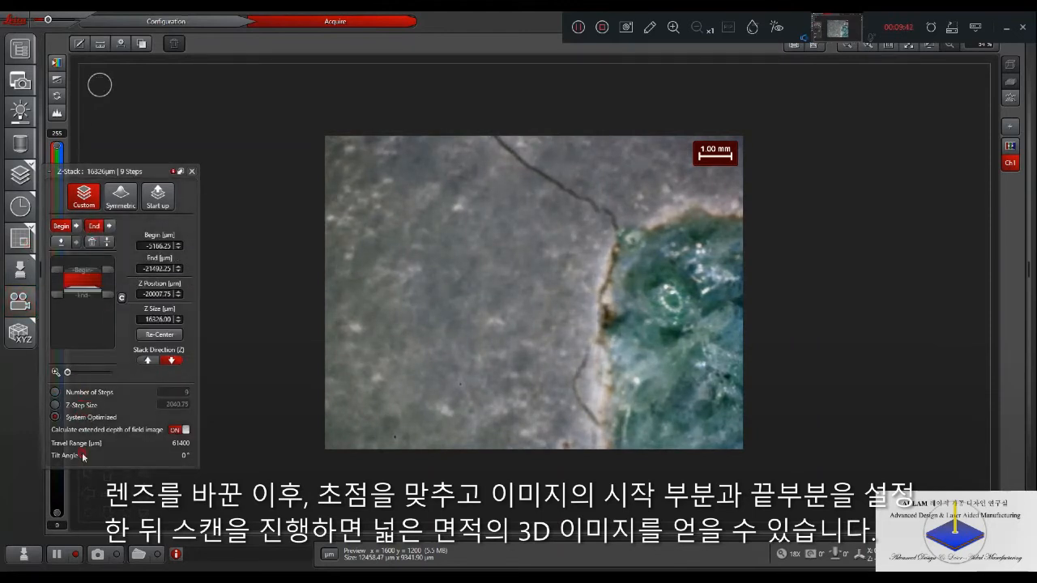
pyautogui.click(137, 555)
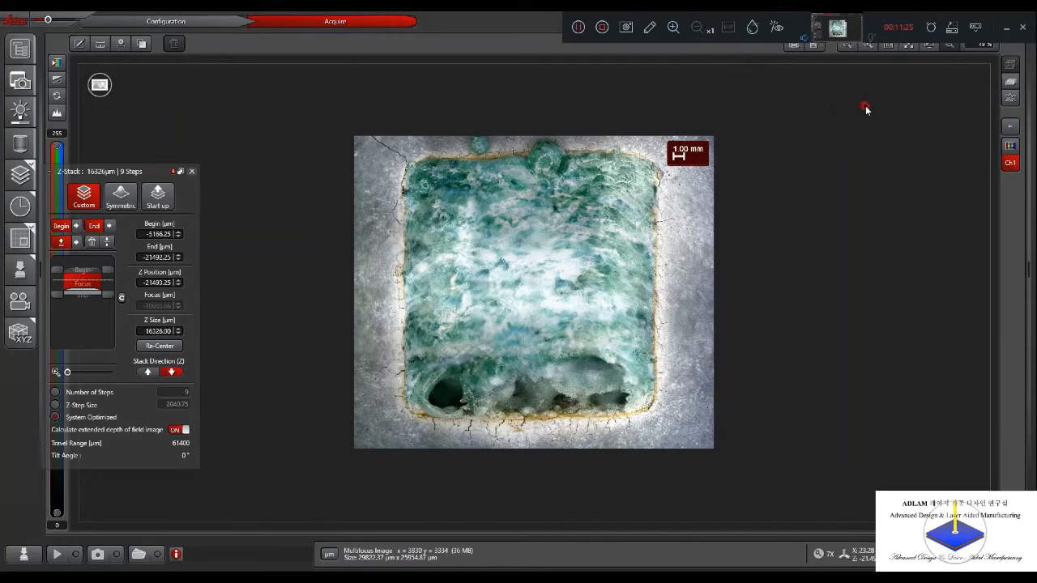
# - Open the merged multifocus image as a 3D surface and turn it to an angled view
pyautogui.click(1011, 81)
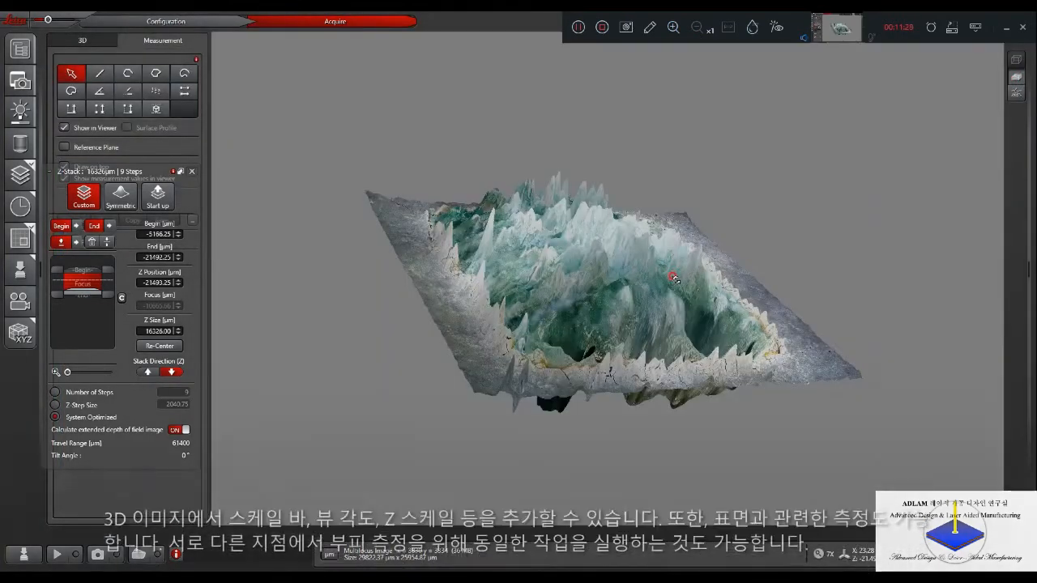
pyautogui.moveTo(680, 279); pyautogui.dragTo(424, 221)
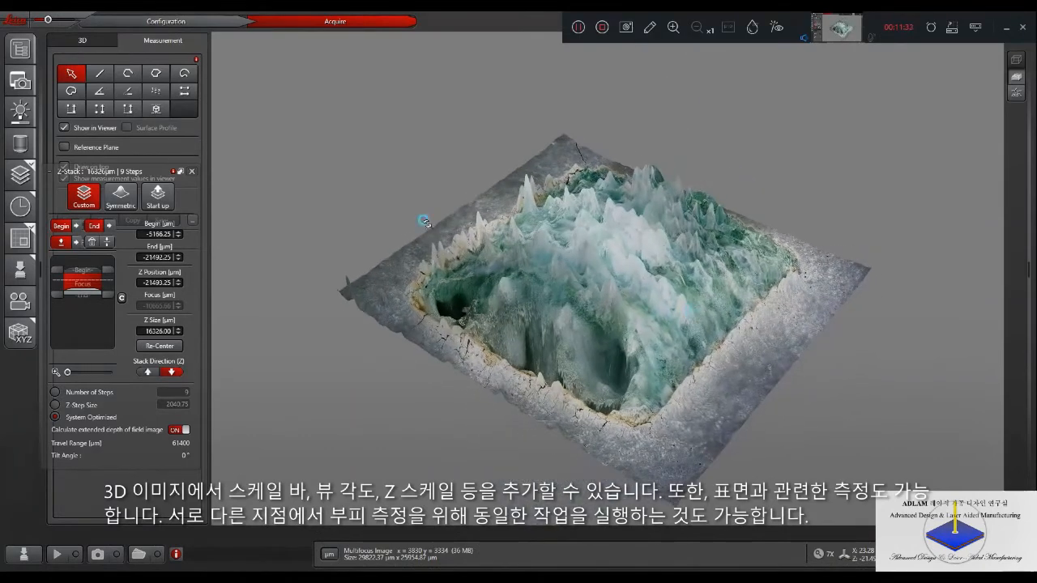
# - Try a lower z-scaling on the 3D surface and inspect the flattened relief from the side
pyautogui.click(94, 42)
pyautogui.click(187, 213)
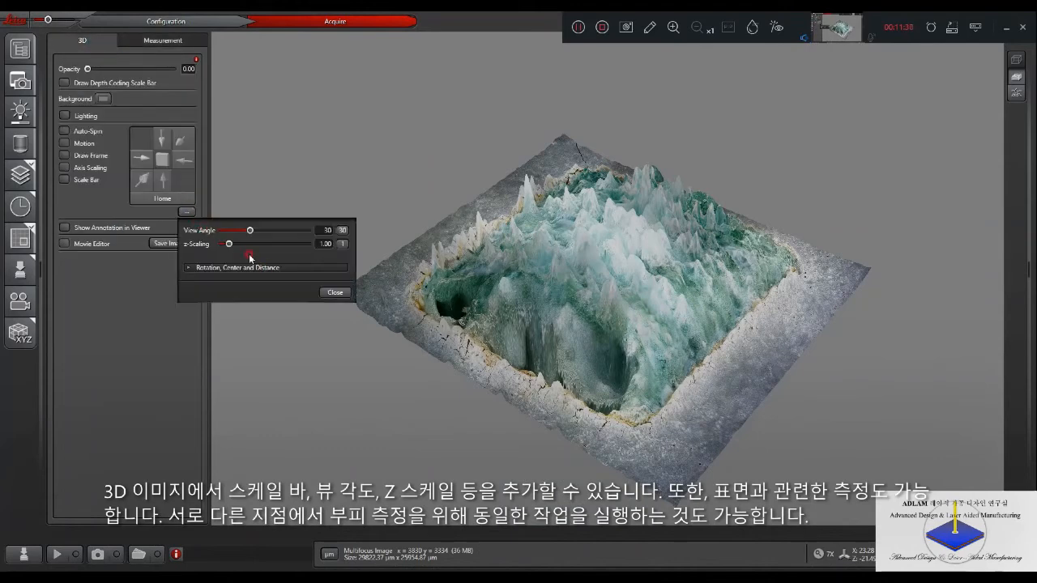
pyautogui.moveTo(226, 244)
pyautogui.mouseDown()
pyautogui.moveTo(216, 245)
pyautogui.moveTo(237, 243)
pyautogui.mouseUp()
pyautogui.click(426, 217)
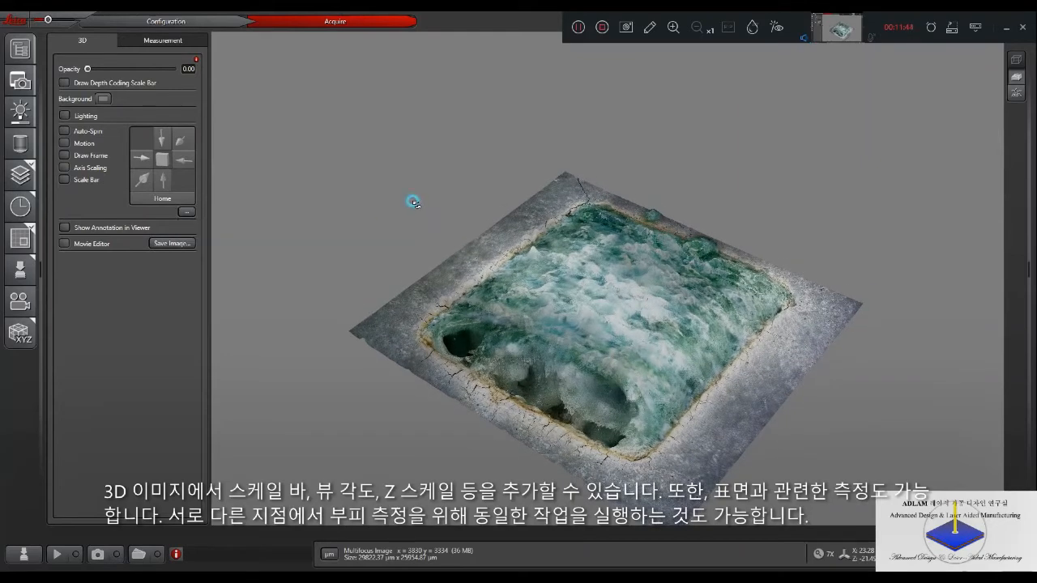
pyautogui.moveTo(423, 202); pyautogui.dragTo(357, 149)
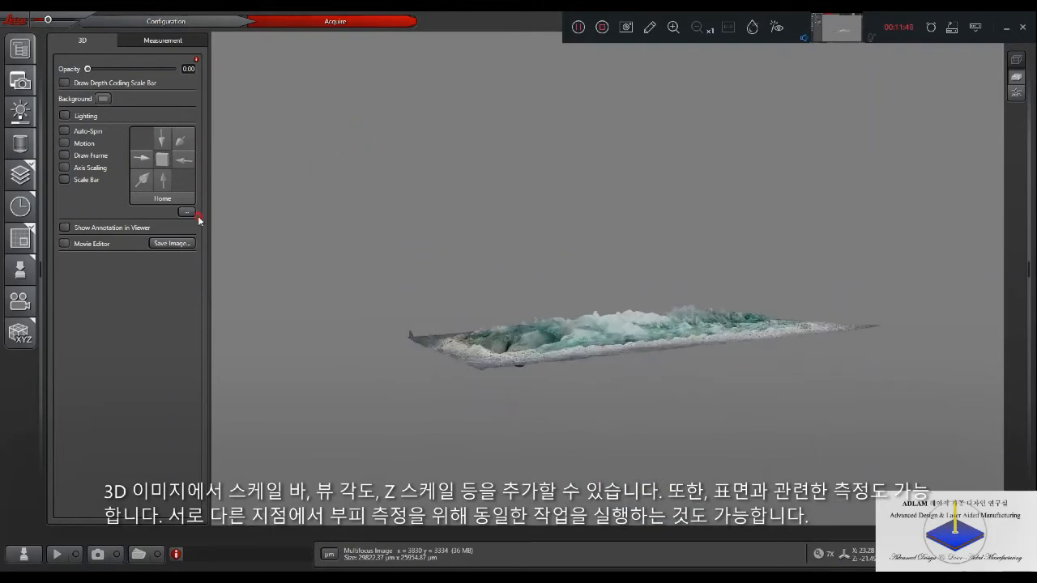
# - Set the 3D surface's z-scaling to 1 and inspect the relief from an oblique angle
pyautogui.click(186, 213)
pyautogui.doubleClick(323, 242)
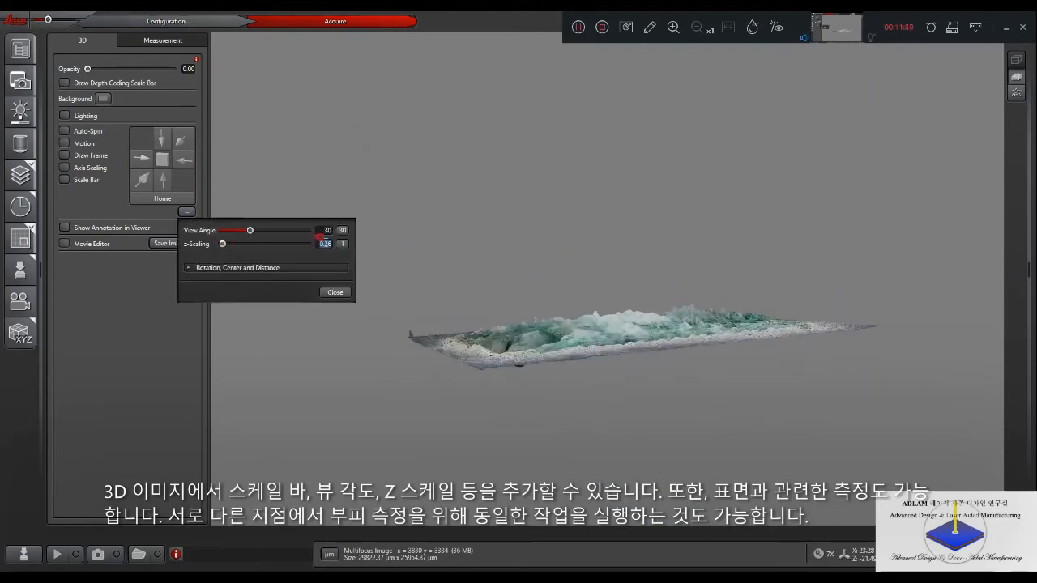
pyautogui.write('1')
pyautogui.press('Return')
pyautogui.click(638, 287)
pyautogui.moveTo(612, 287); pyautogui.dragTo(539, 334)
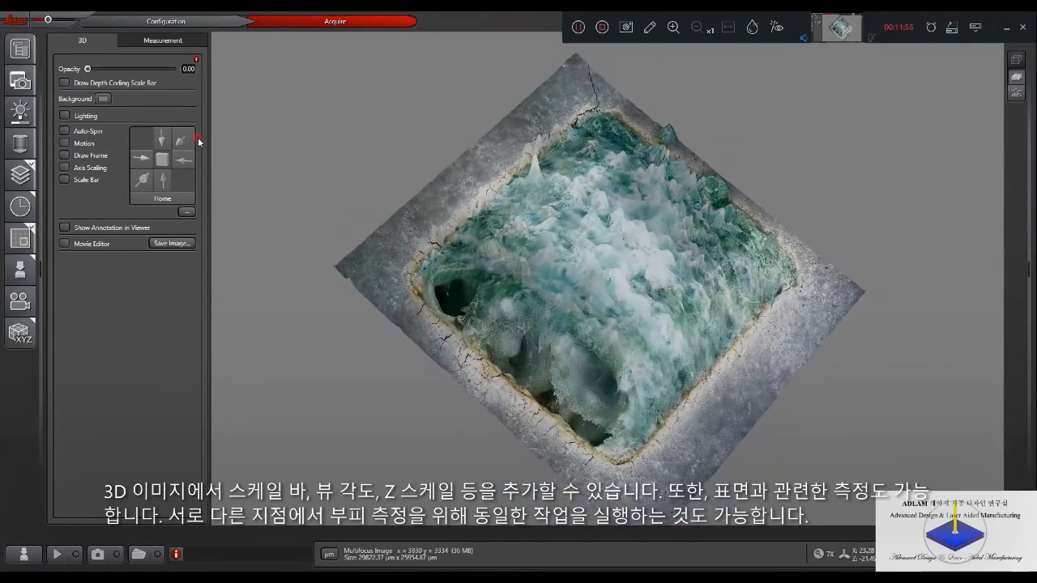
# - Turn on the scale bar, axis scaling and frame around the 3D surface
pyautogui.click(64, 179)
pyautogui.click(64, 167)
pyautogui.click(64, 155)
pyautogui.moveTo(344, 271); pyautogui.dragTo(243, 195)
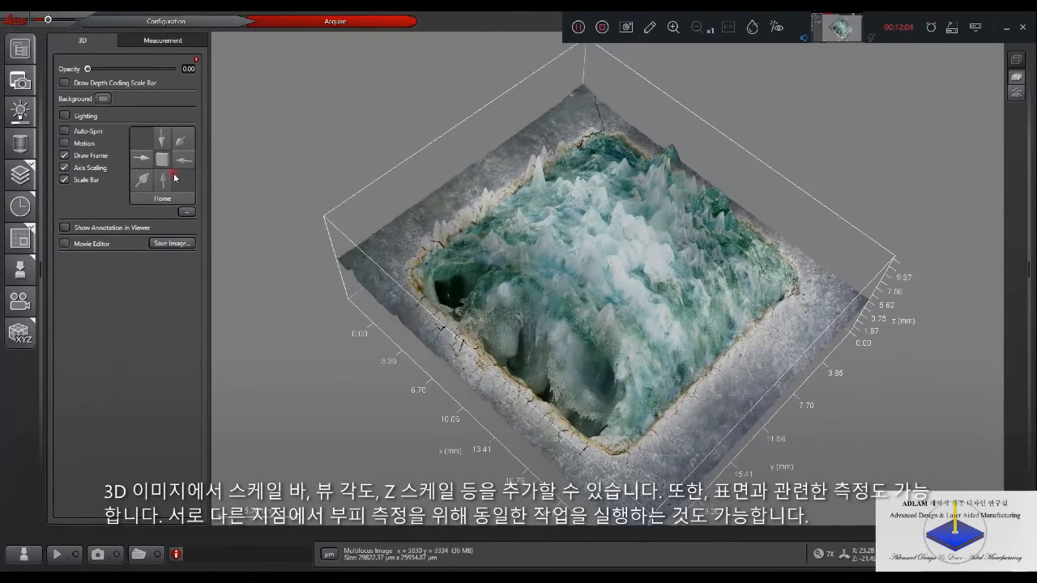
# - Show the 3D surface from above and draw five horizontal surface profile lines across the pocket's middle and lower parts
pyautogui.click(172, 42)
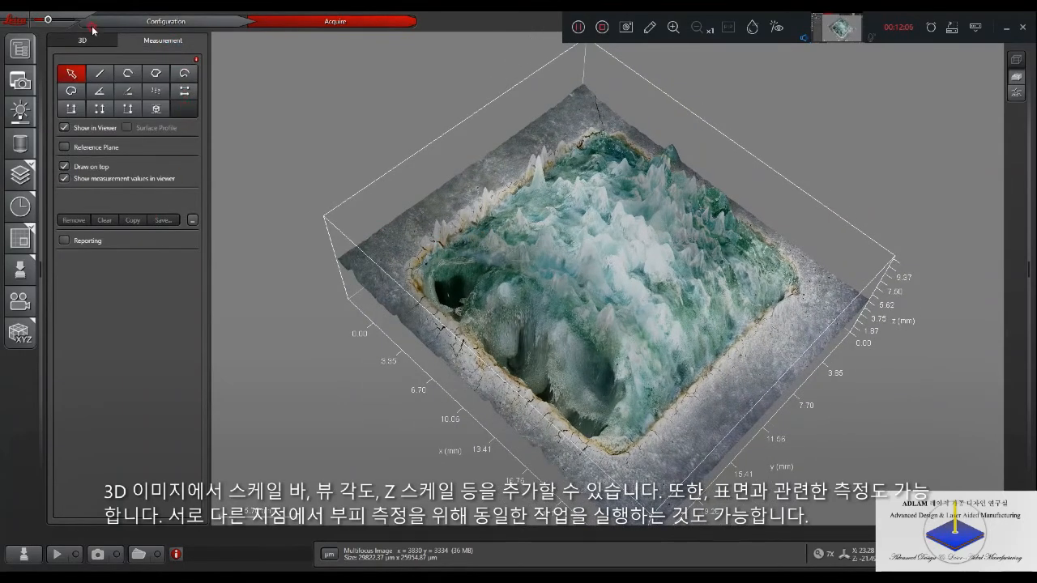
pyautogui.click(84, 41)
pyautogui.click(183, 142)
pyautogui.click(172, 40)
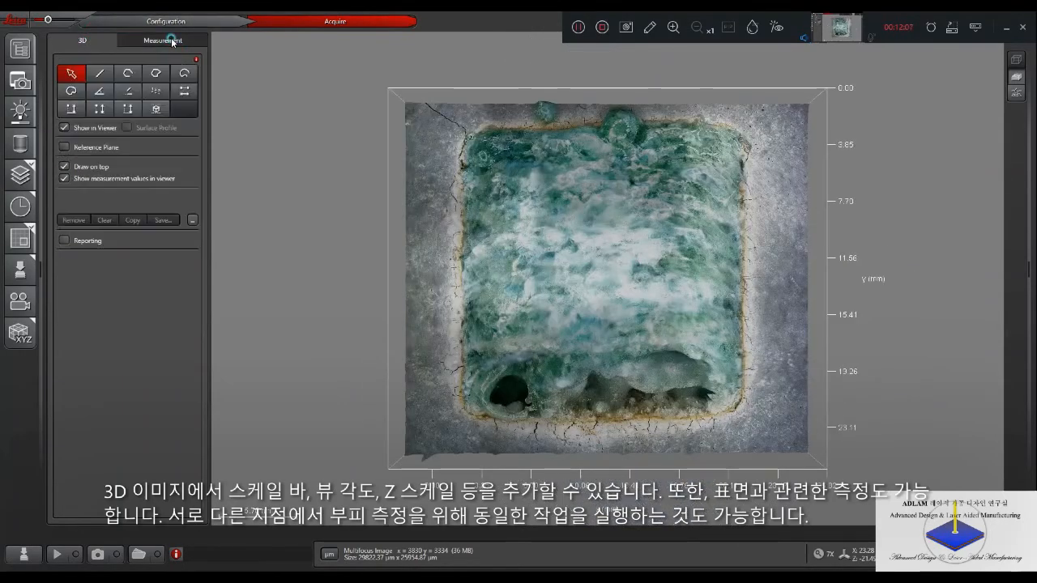
pyautogui.click(183, 91)
pyautogui.moveTo(436, 245); pyautogui.dragTo(737, 197)
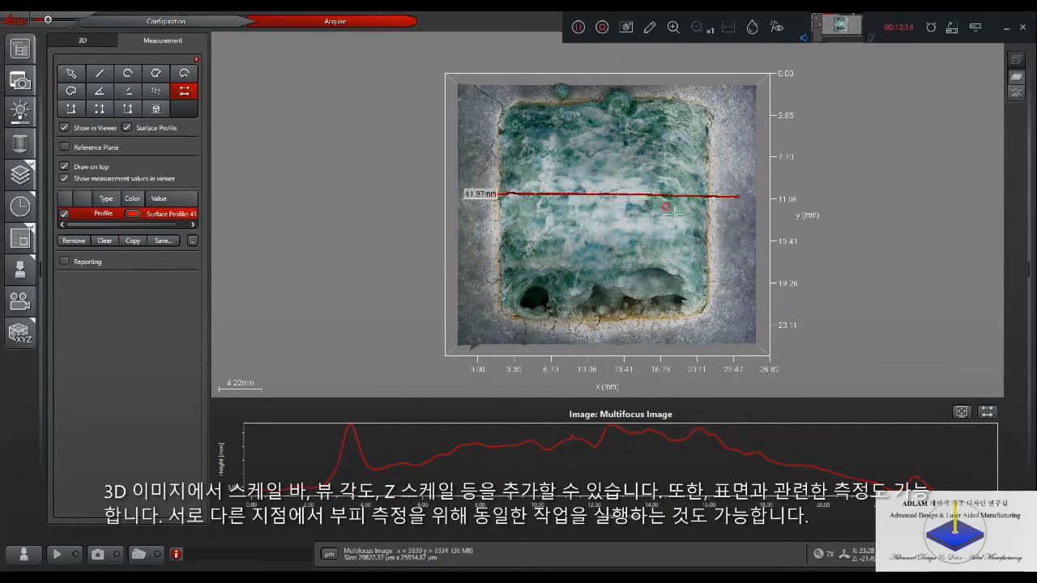
pyautogui.moveTo(475, 234); pyautogui.dragTo(733, 238)
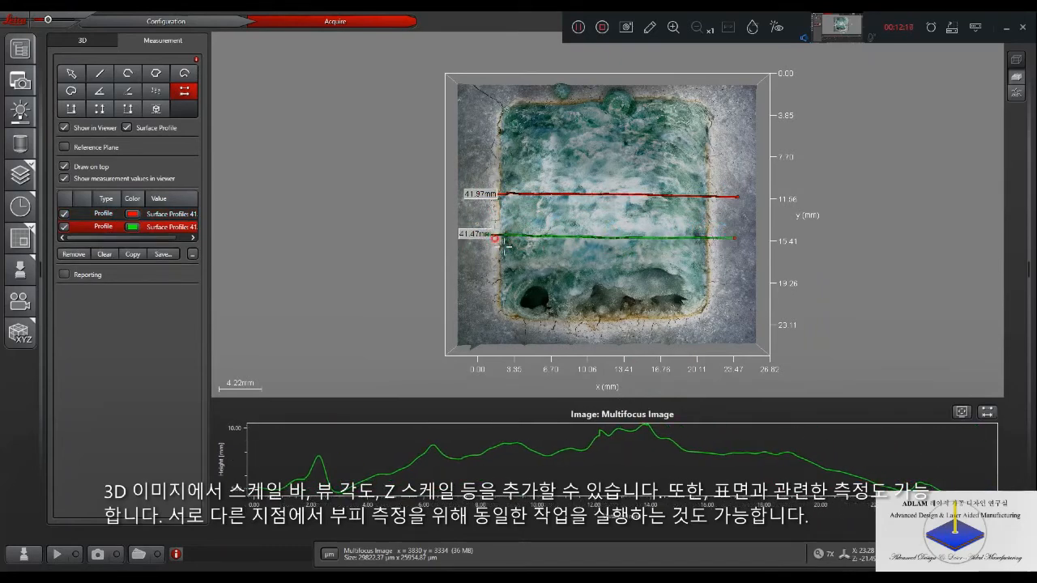
pyautogui.moveTo(504, 247); pyautogui.dragTo(709, 247)
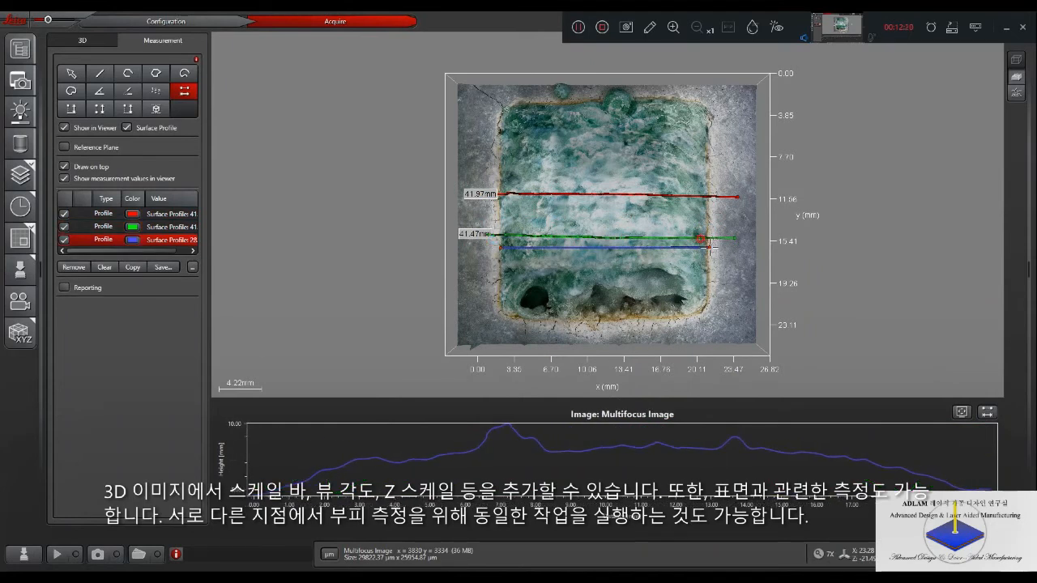
pyautogui.moveTo(731, 276)
pyautogui.mouseDown()
pyautogui.moveTo(717, 317)
pyautogui.moveTo(640, 312)
pyautogui.moveTo(488, 273)
pyautogui.moveTo(482, 292)
pyautogui.moveTo(727, 295)
pyautogui.mouseUp()
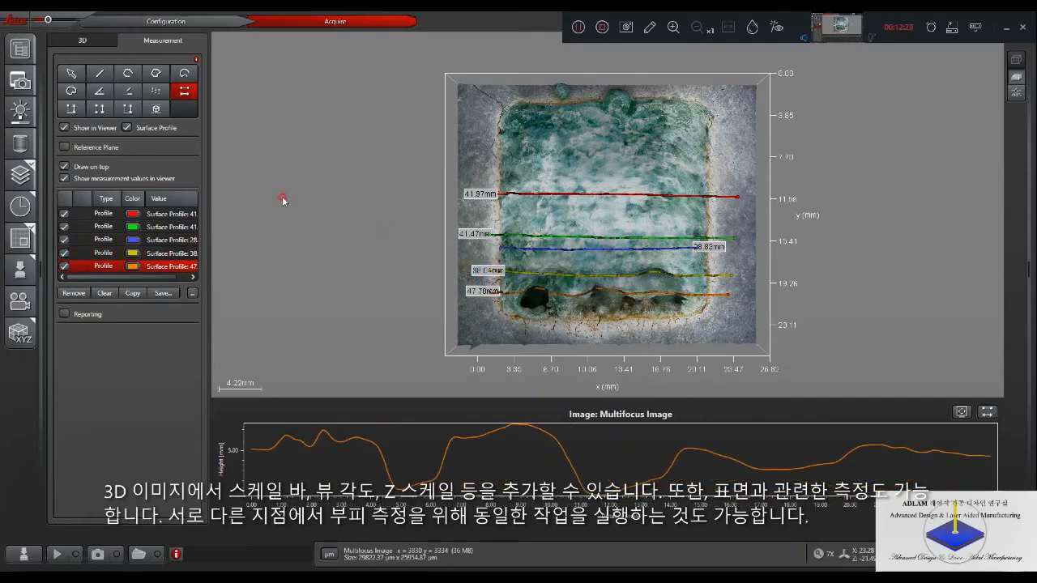
# - Measure the Volume Below over a rectangle covering the pocket's lower part and inspect it together with the profiles in perspective
pyautogui.click(156, 109)
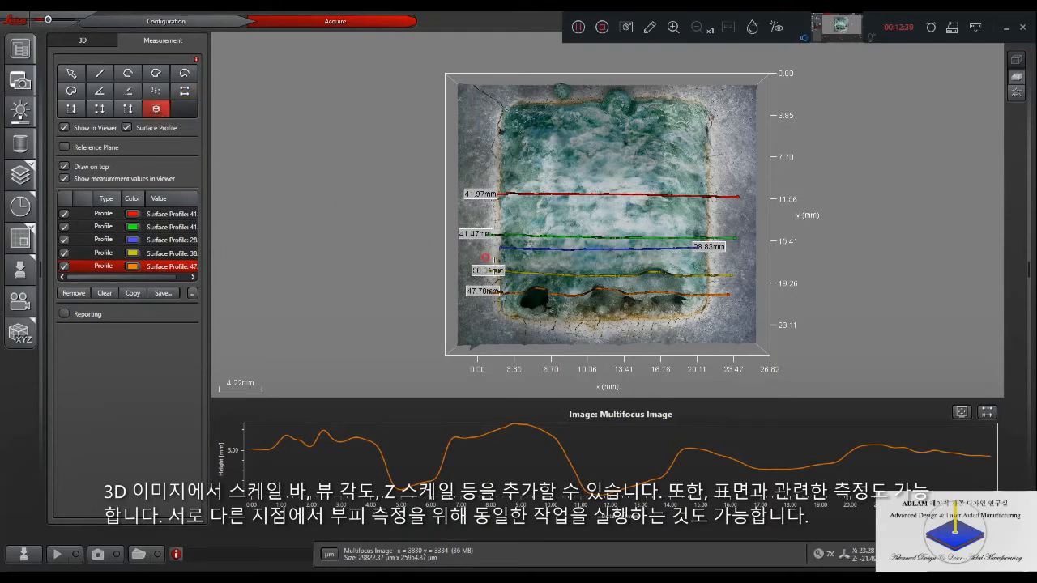
pyautogui.moveTo(502, 257); pyautogui.dragTo(706, 324)
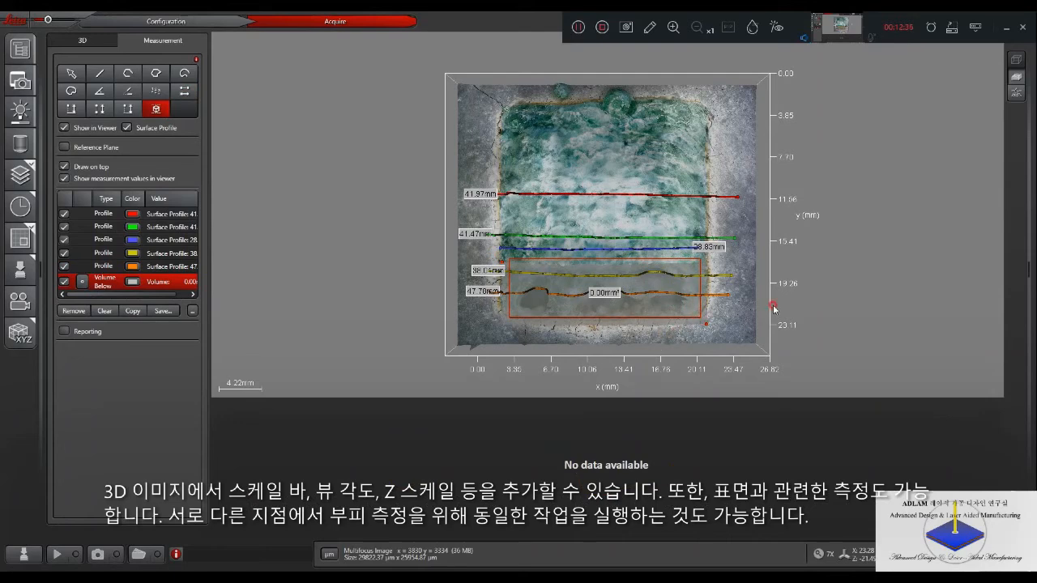
pyautogui.scroll(-3, 812, 303)
pyautogui.moveTo(778, 257); pyautogui.dragTo(832, 160)
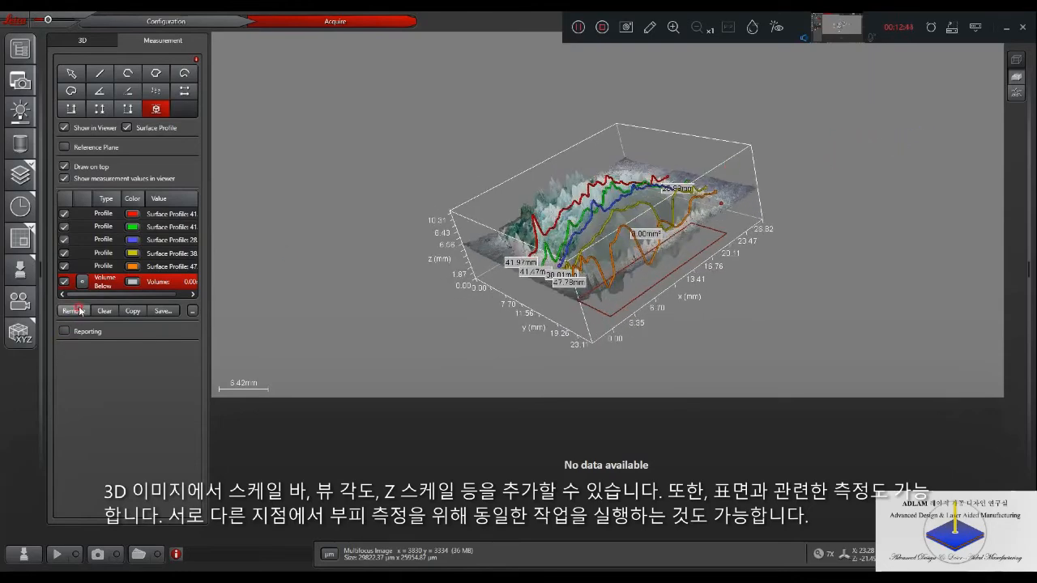
# - Turn on the reference plane and inspect its position against the 3D surface from a tilted view
pyautogui.click(64, 146)
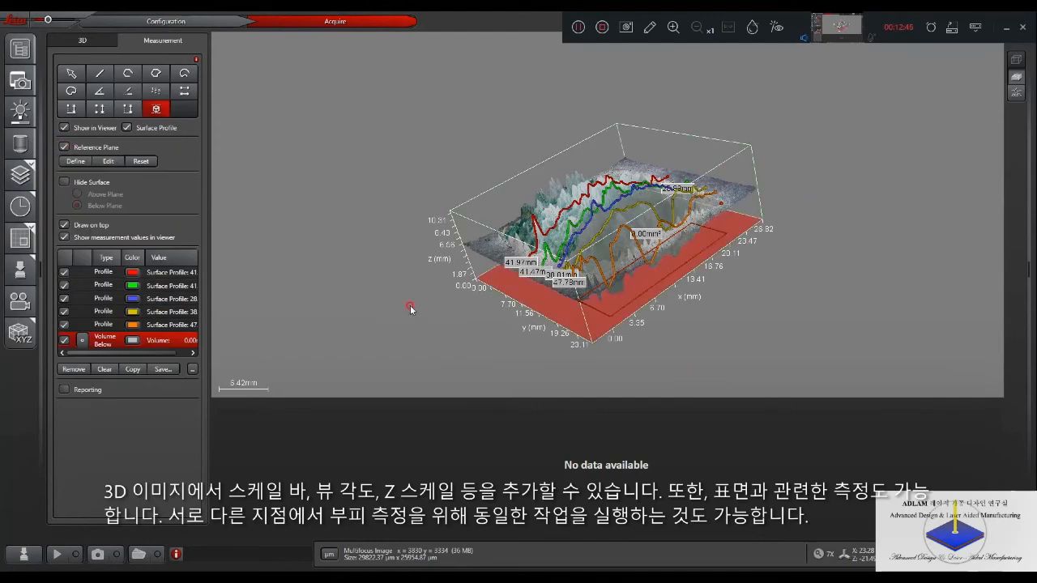
pyautogui.moveTo(464, 302); pyautogui.dragTo(363, 268)
pyautogui.moveTo(148, 354); pyautogui.dragTo(173, 353)
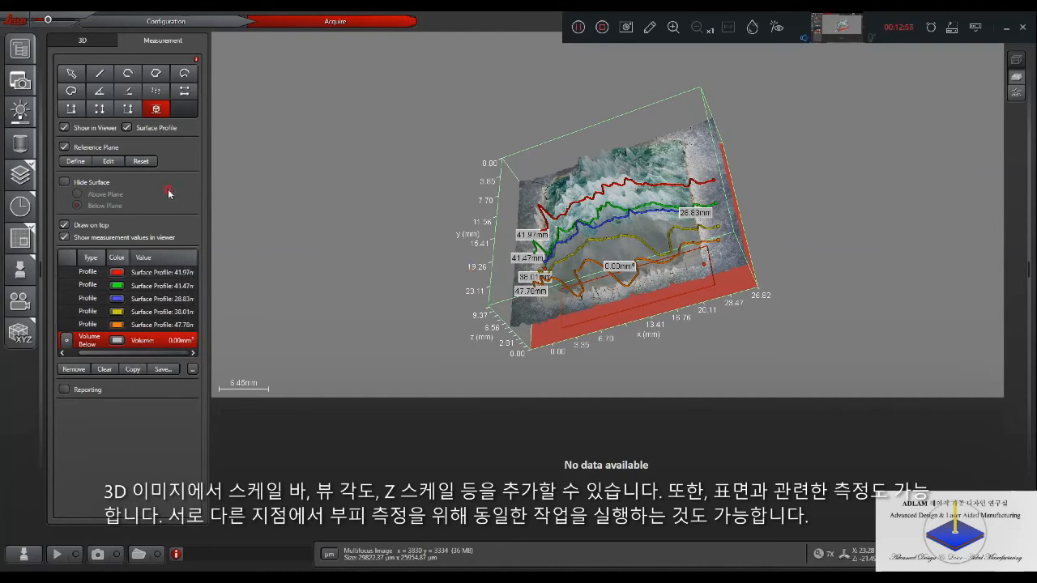
pyautogui.click(65, 147)
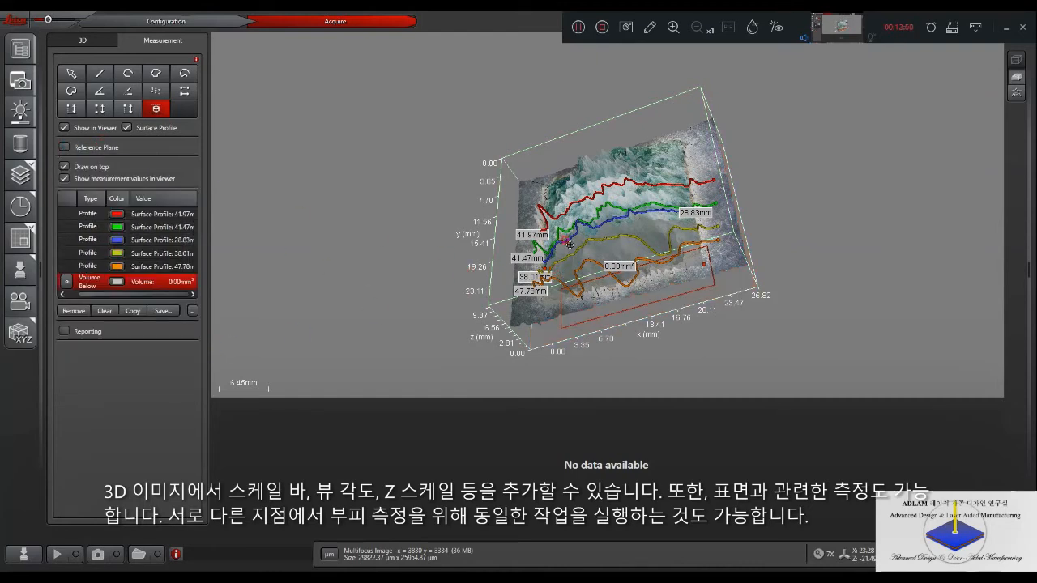
pyautogui.click(65, 147)
pyautogui.click(141, 161)
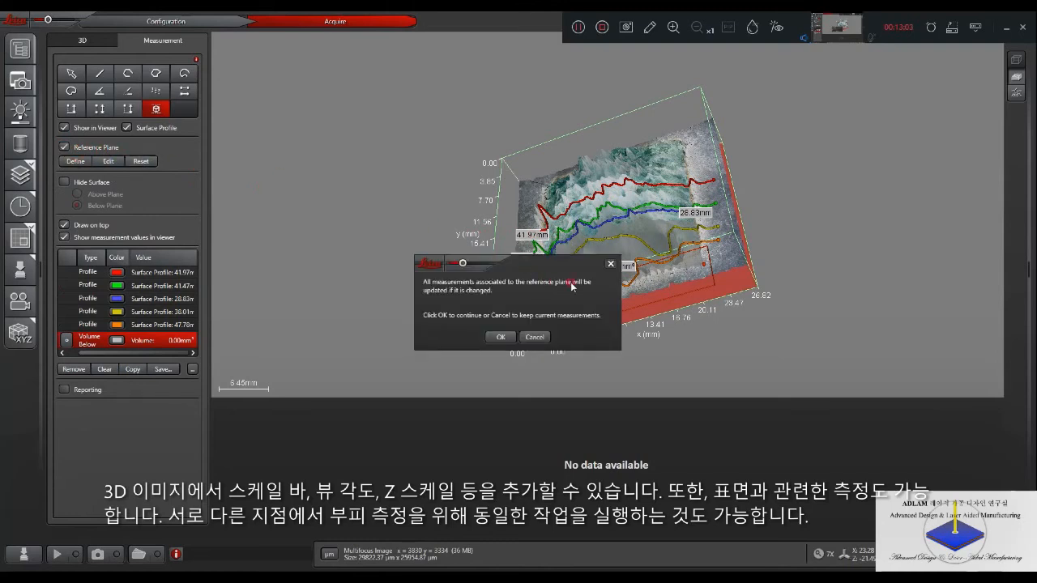
pyautogui.click(611, 264)
# - Start redefining the reference plane and remove the existing Volume Below measurement
pyautogui.click(81, 162)
pyautogui.click(502, 336)
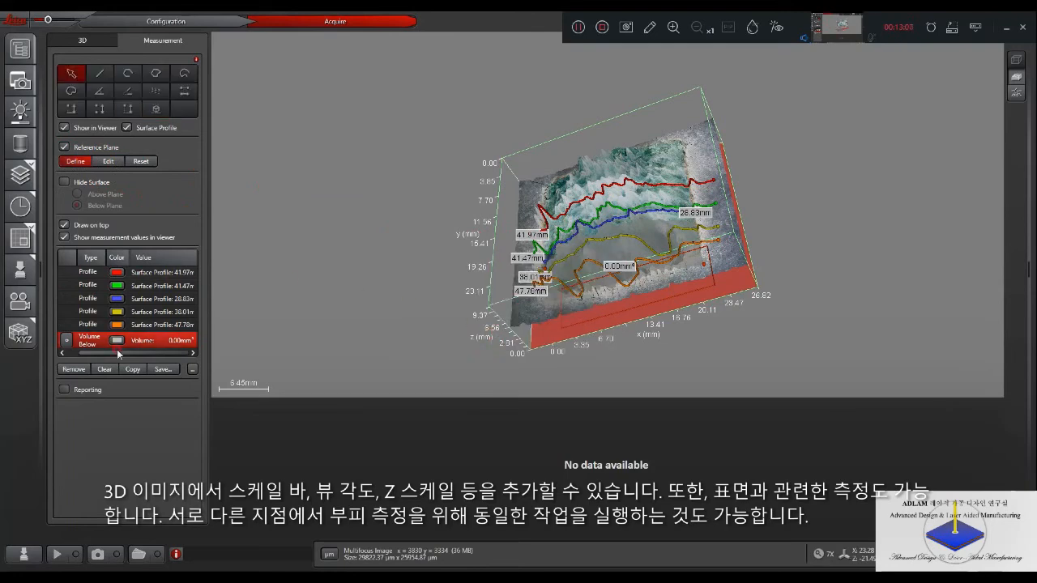
pyautogui.click(73, 369)
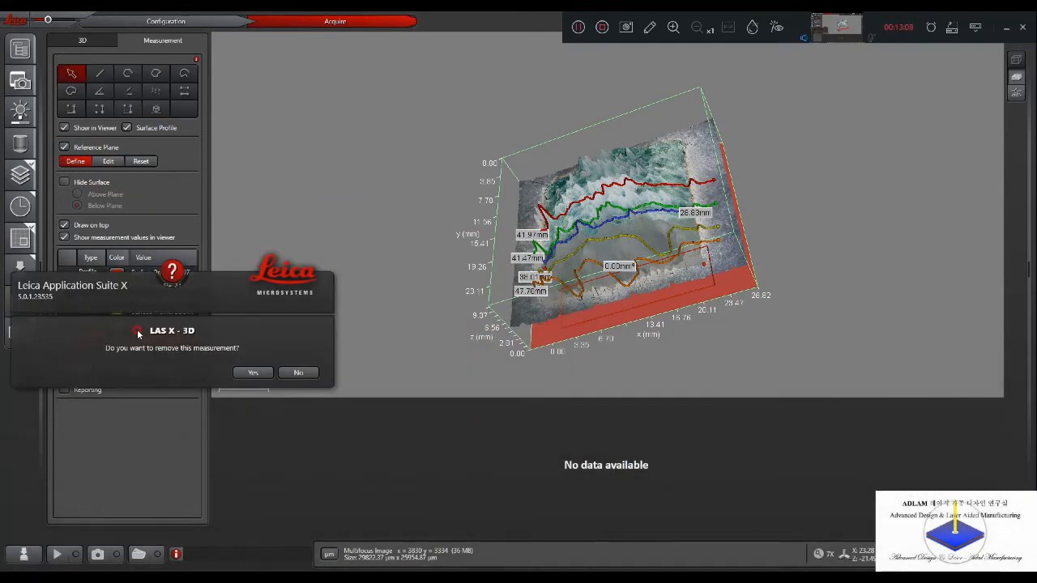
pyautogui.click(259, 372)
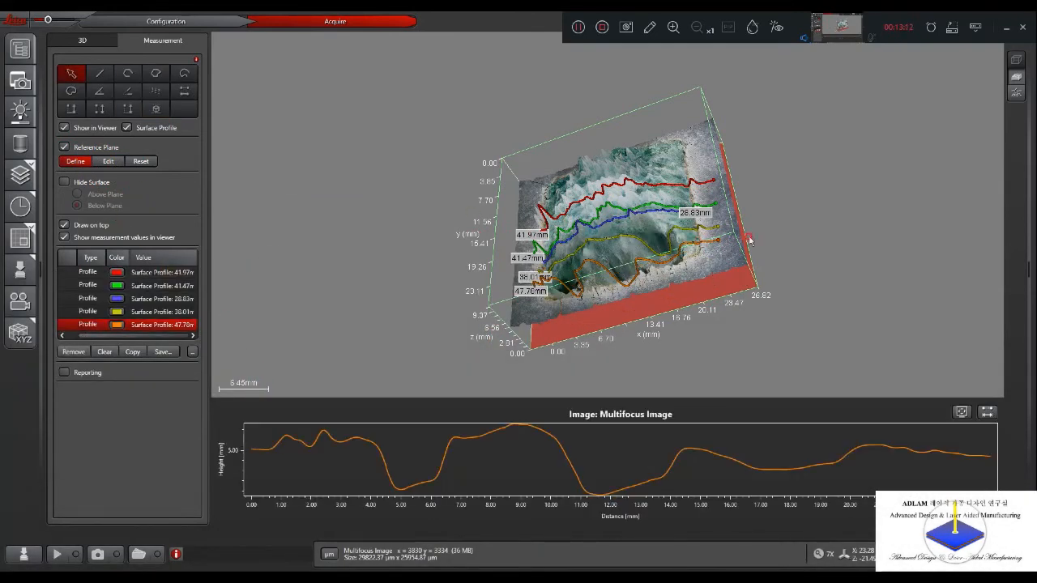
# - Show the surface from above and define the reference plane through a point on the flat area beside the pocket's right edge
pyautogui.click(98, 43)
pyautogui.click(170, 158)
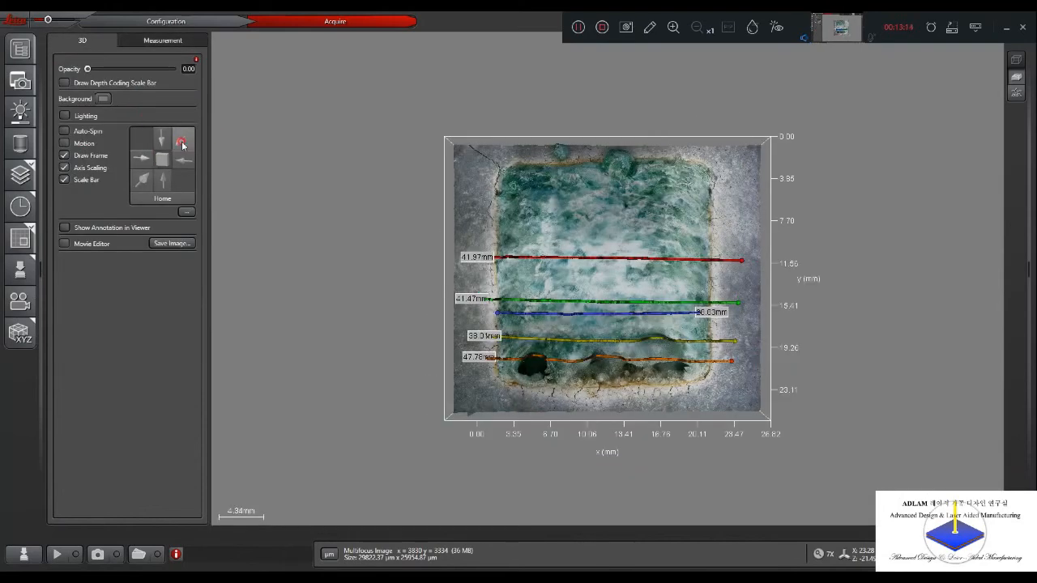
pyautogui.click(154, 42)
pyautogui.click(73, 162)
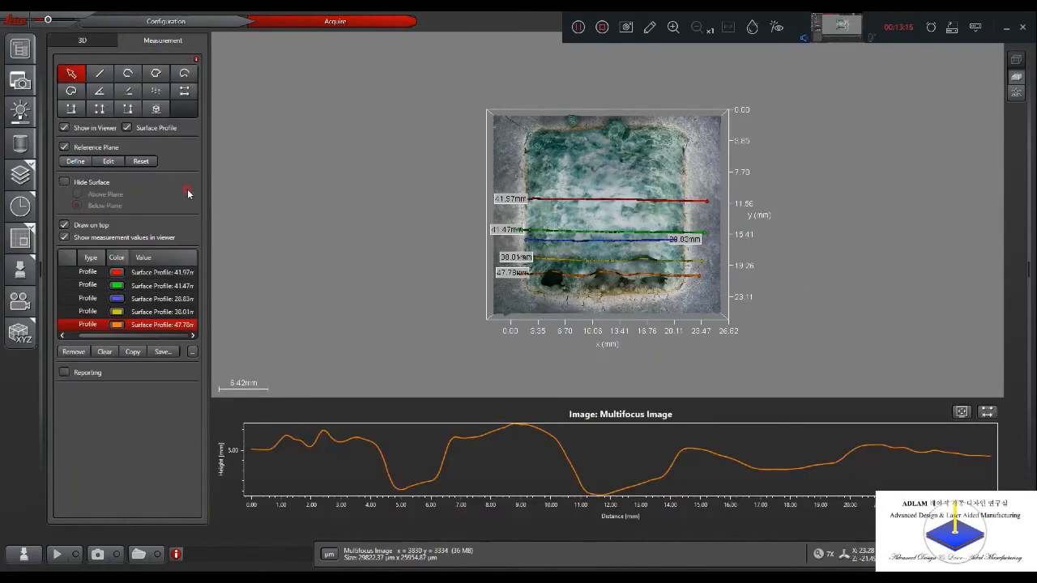
pyautogui.click(75, 162)
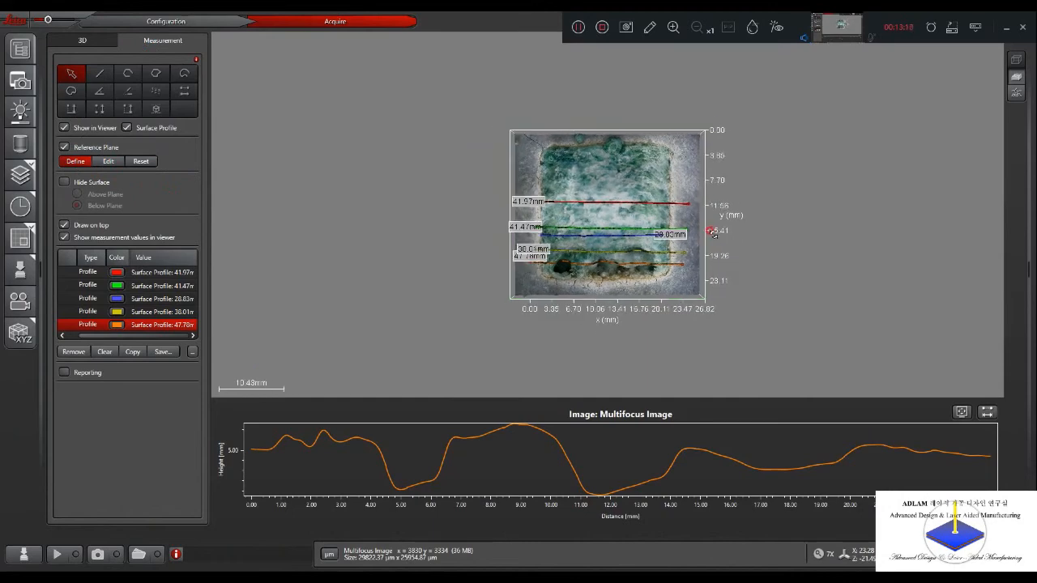
pyautogui.scroll(2, 714, 239)
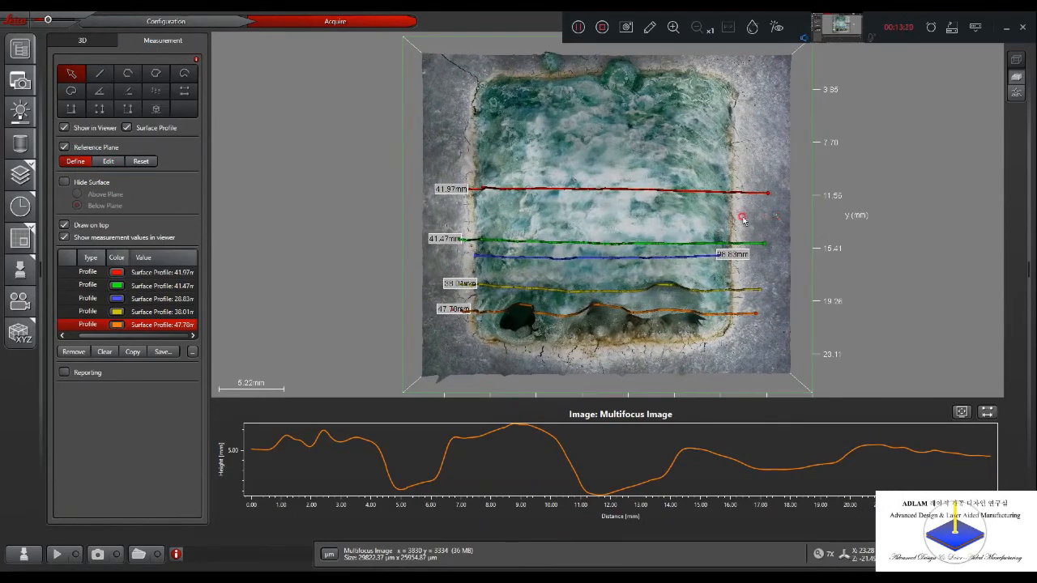
pyautogui.click(93, 166)
pyautogui.click(99, 162)
pyautogui.click(773, 223)
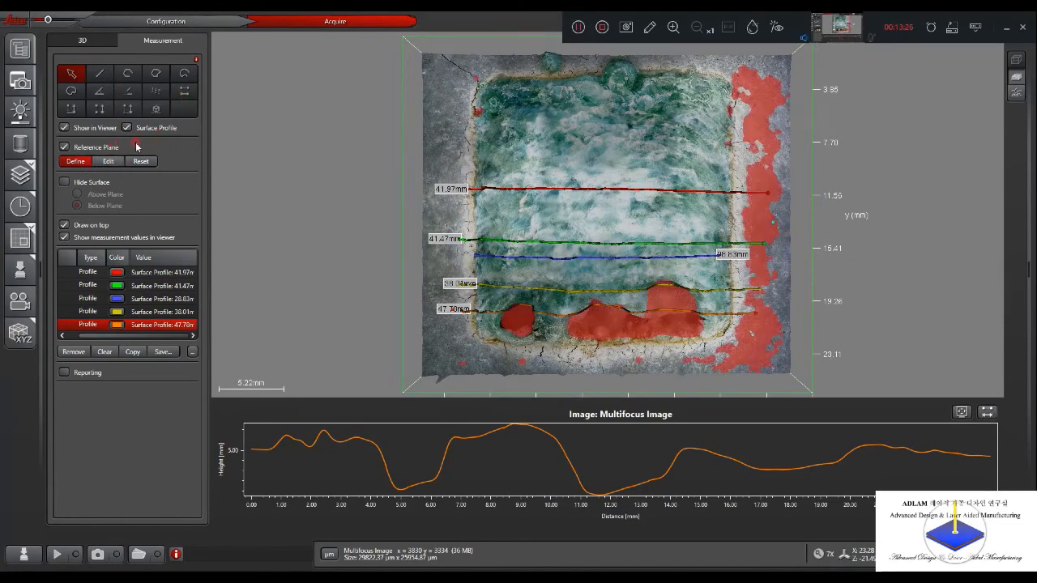
# - Hide the reference plane, measure the Volume Below over a rectangle covering the pocket's lower part and inspect it from an angle
pyautogui.click(68, 148)
pyautogui.click(157, 108)
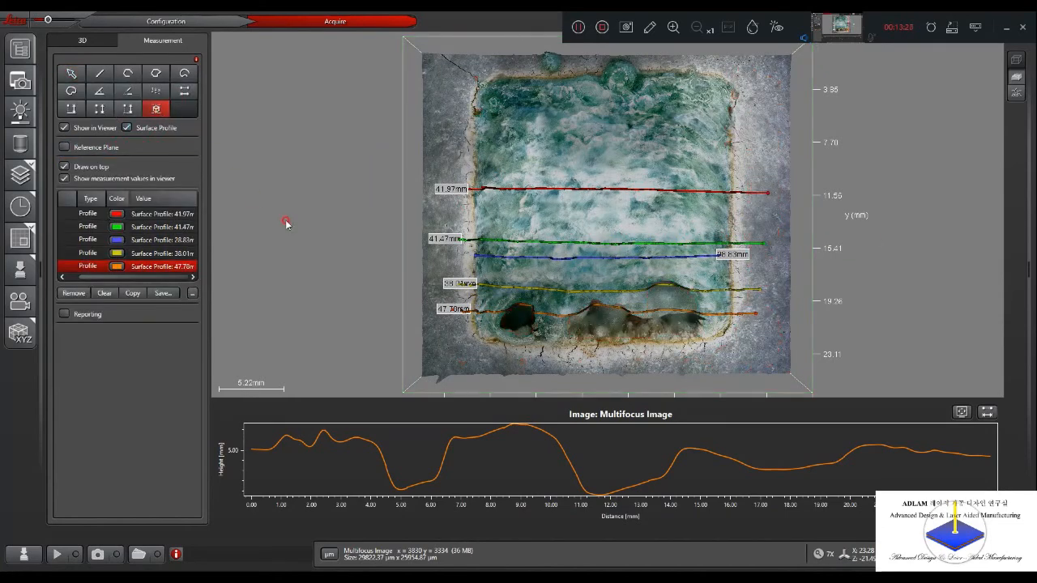
pyautogui.moveTo(484, 273); pyautogui.dragTo(727, 344)
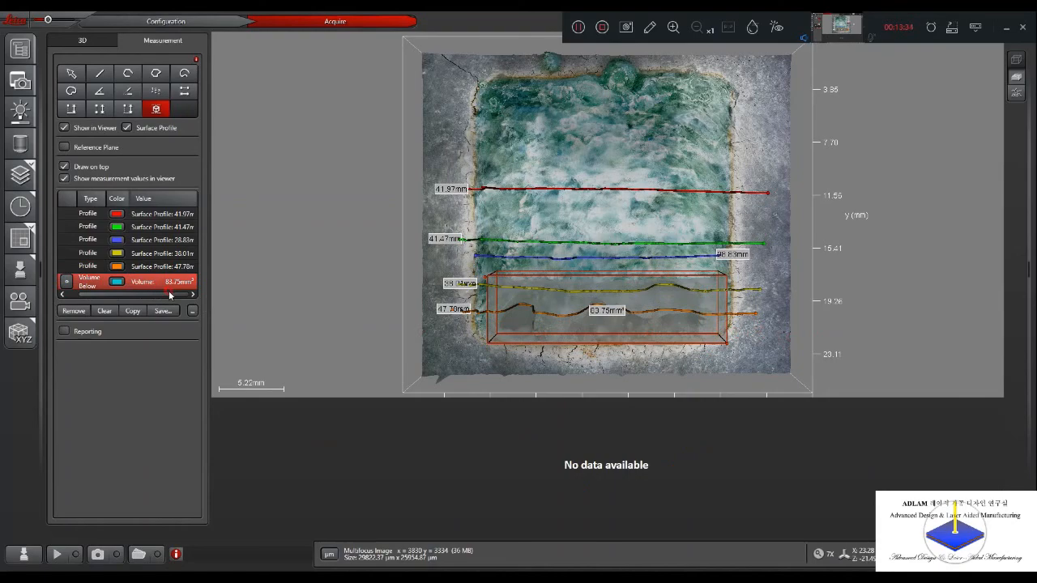
pyautogui.moveTo(351, 348); pyautogui.dragTo(130, 139)
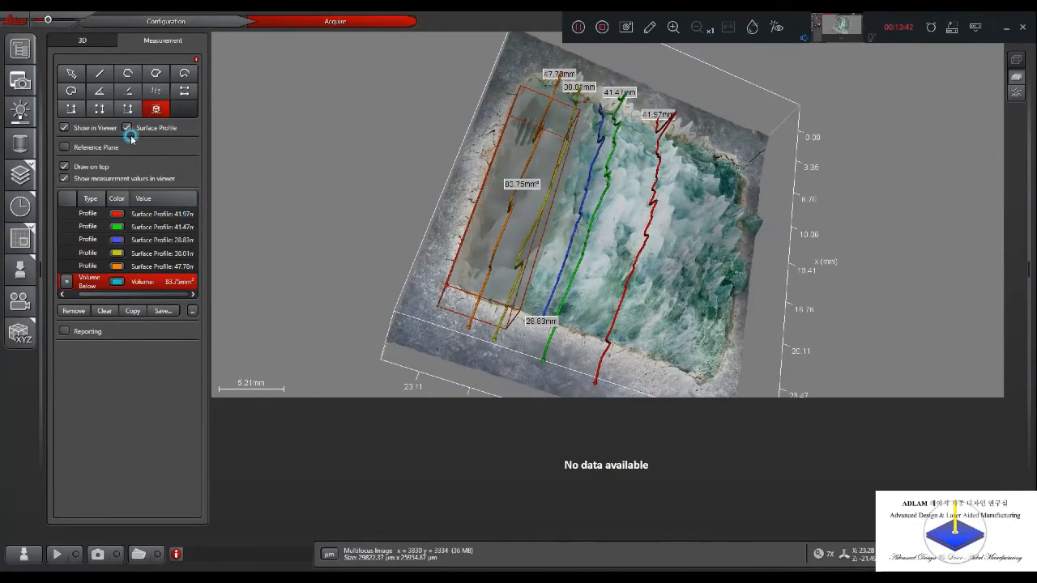
# - Set the depth colour overlay's opacity to 0.65 and inspect the coloured relief with its measurements from several oblique angles
pyautogui.click(82, 40)
pyautogui.moveTo(97, 70); pyautogui.dragTo(143, 72)
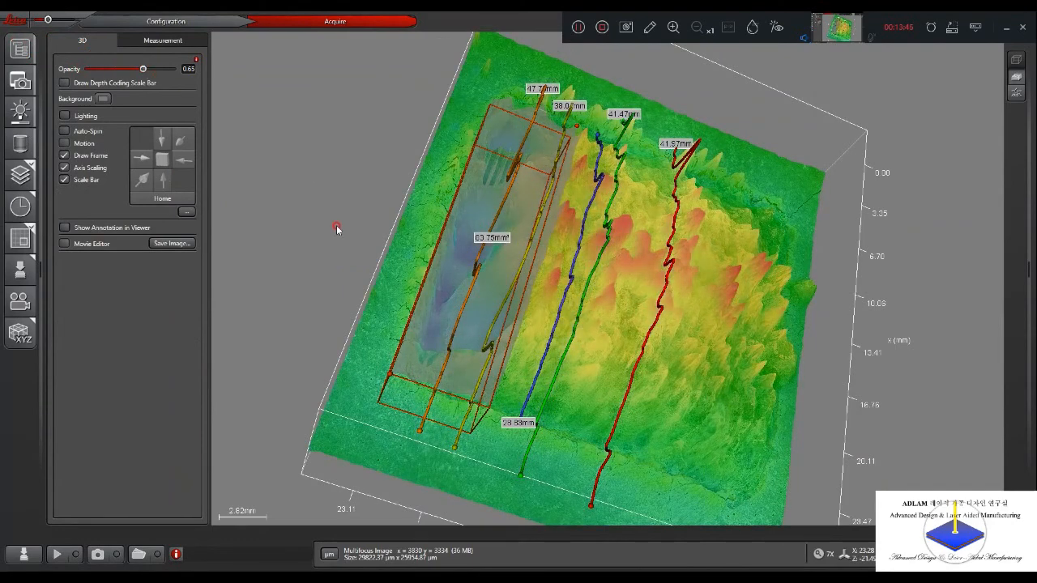
pyautogui.scroll(-2, 338, 251)
pyautogui.moveTo(513, 316); pyautogui.dragTo(765, 227)
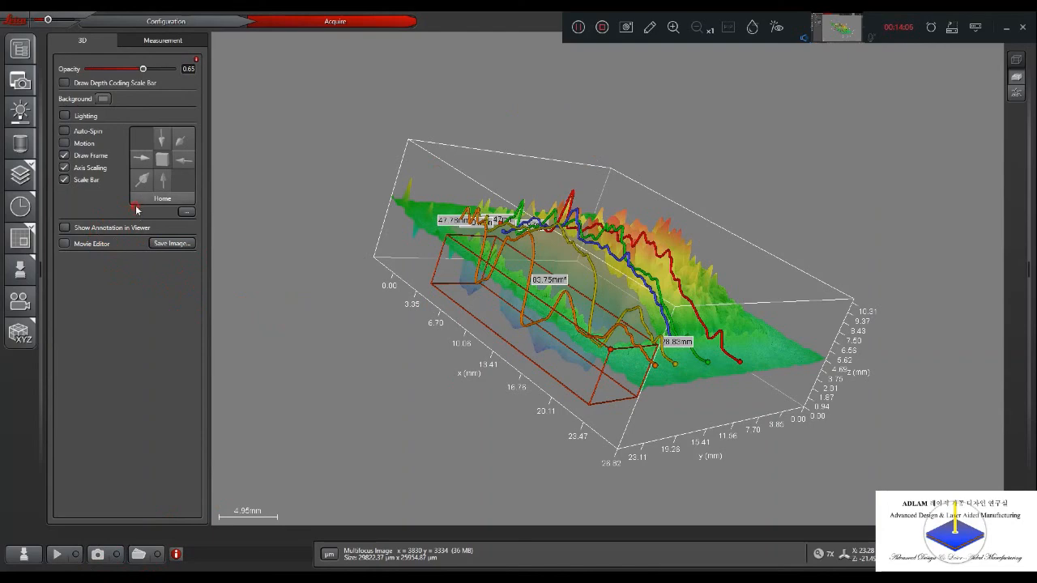
pyautogui.moveTo(362, 180)
pyautogui.mouseDown()
pyautogui.moveTo(308, 197)
pyautogui.moveTo(379, 138)
pyautogui.moveTo(367, 150)
pyautogui.moveTo(373, 167)
pyautogui.mouseUp()
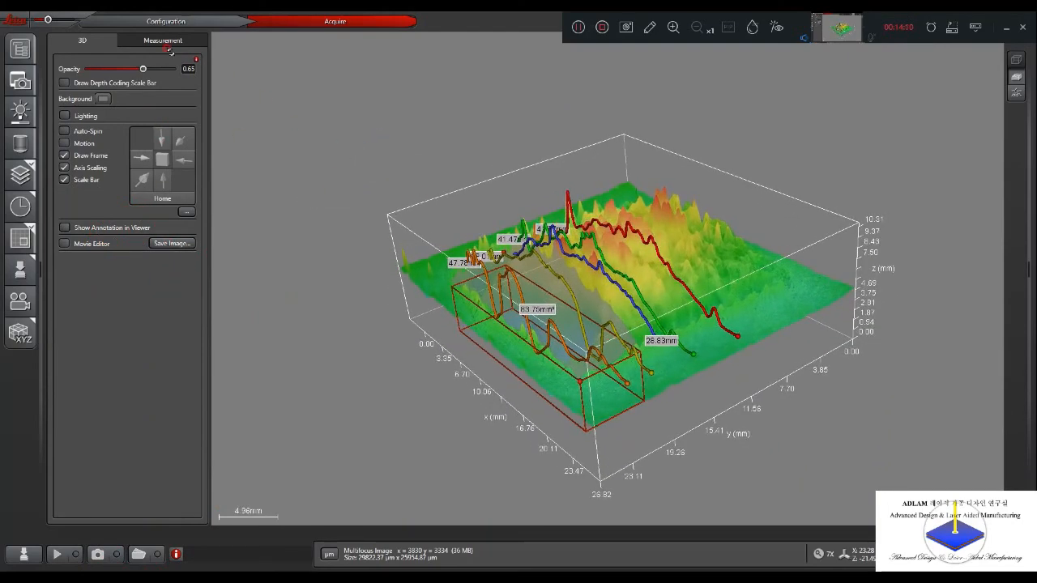
# - Display the height graph of the red surface profile and return to the live camera preview
pyautogui.click(164, 41)
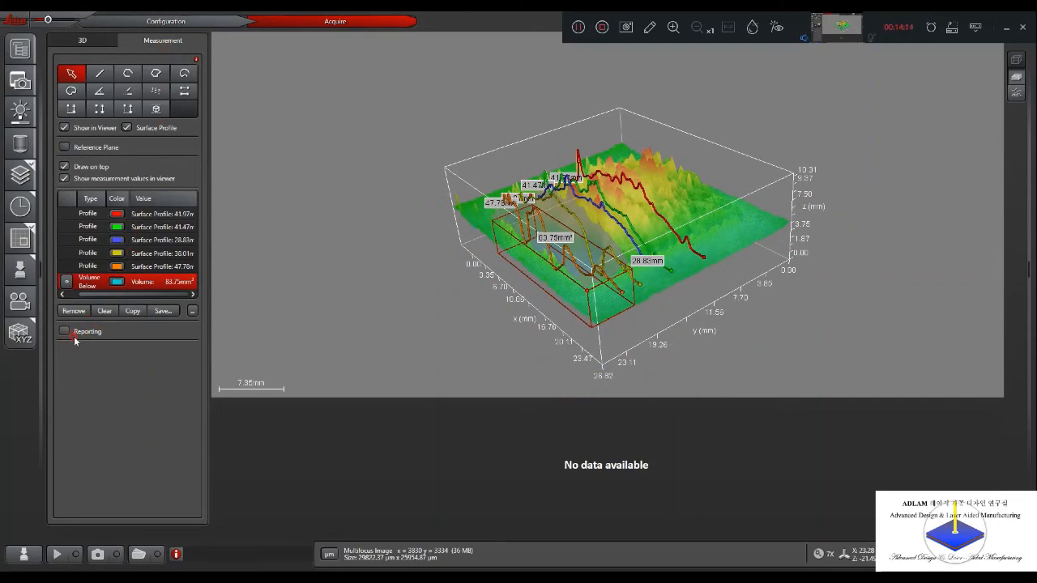
pyautogui.click(87, 214)
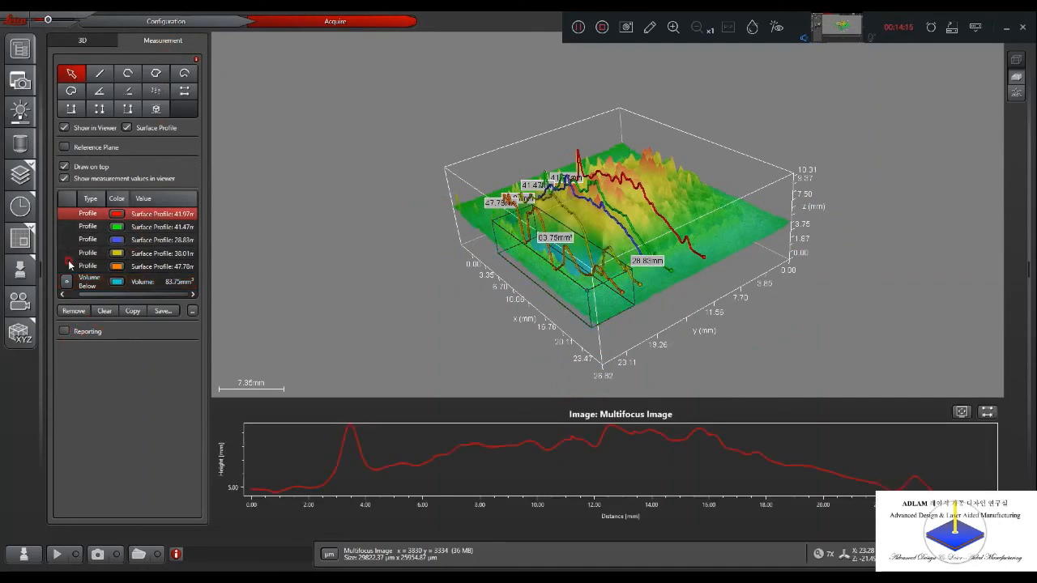
pyautogui.click(68, 268)
pyautogui.click(197, 324)
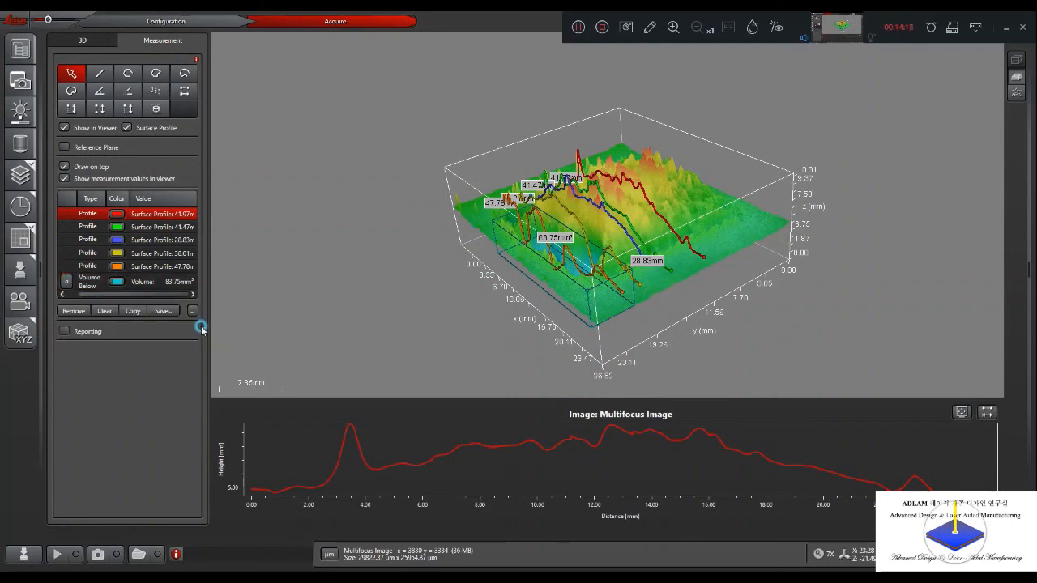
pyautogui.click(64, 553)
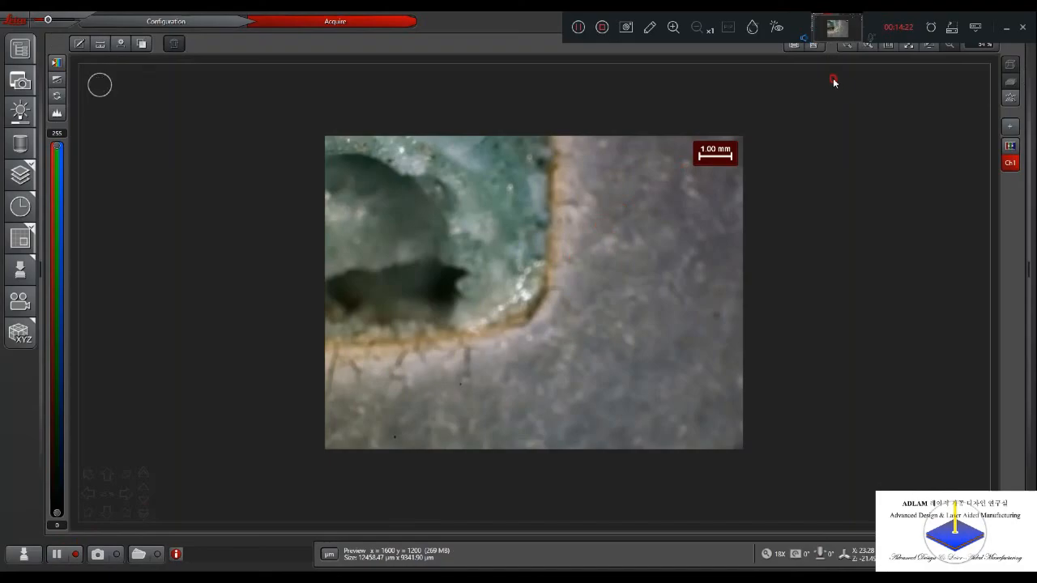